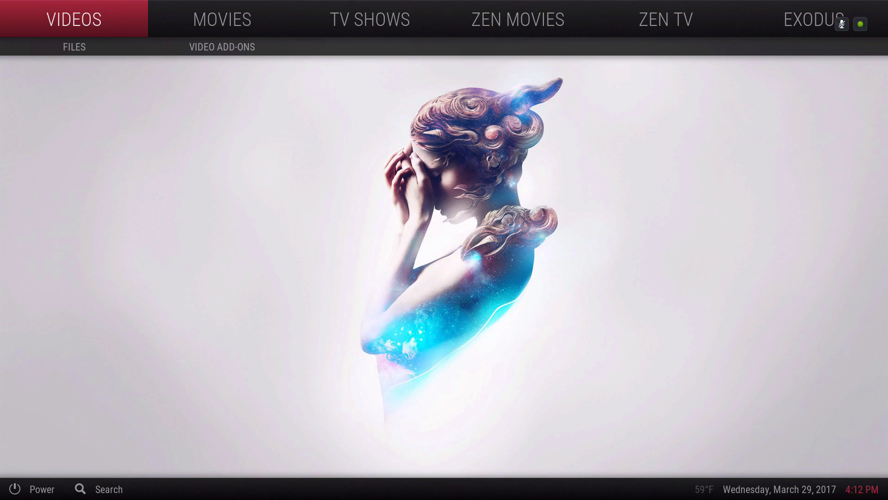
Browse the Movies section, viewing details for Mad Max: Fury Road and Interstellar.
key("Right")
key("Left")
key("Right")
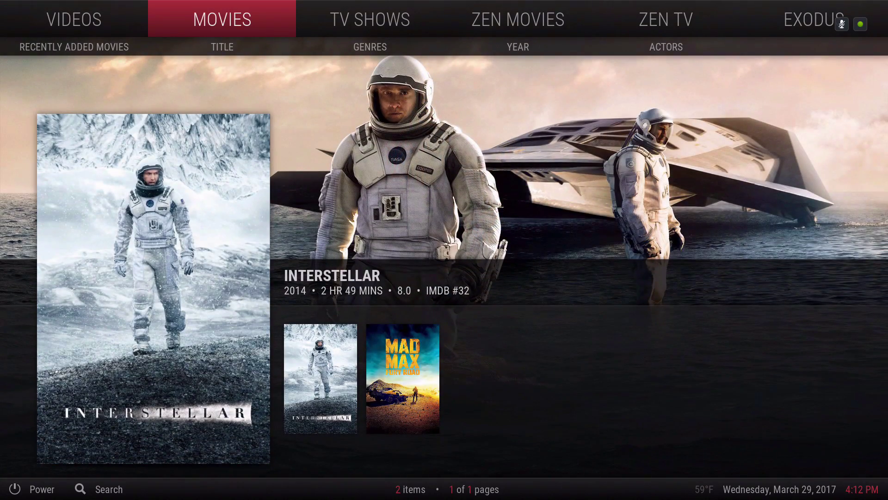
key("Down")
key("Down")
key("Right")
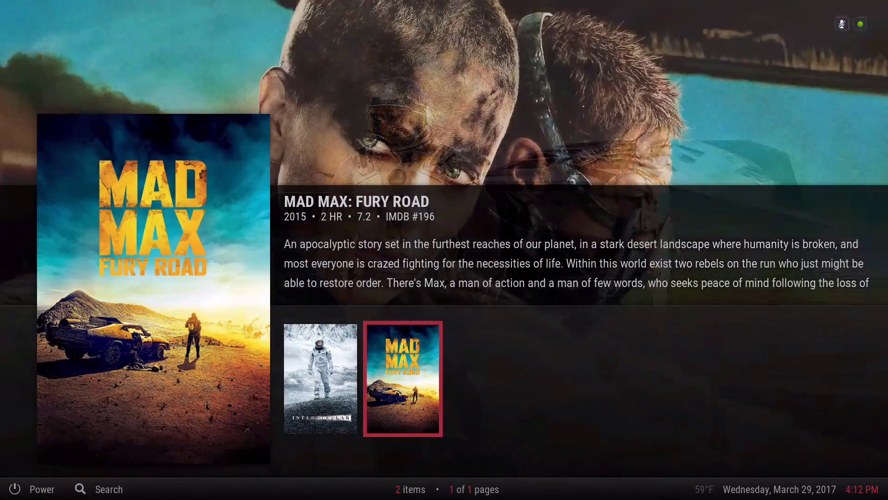
key("Left")
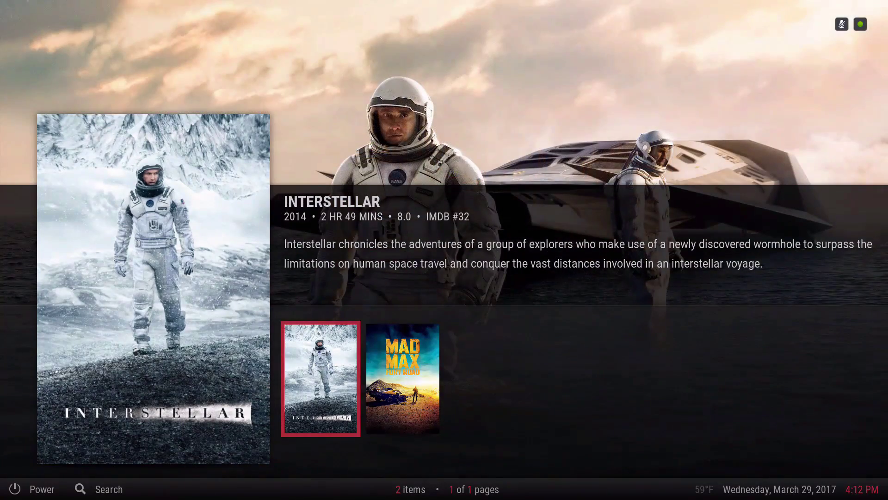
key("Up")
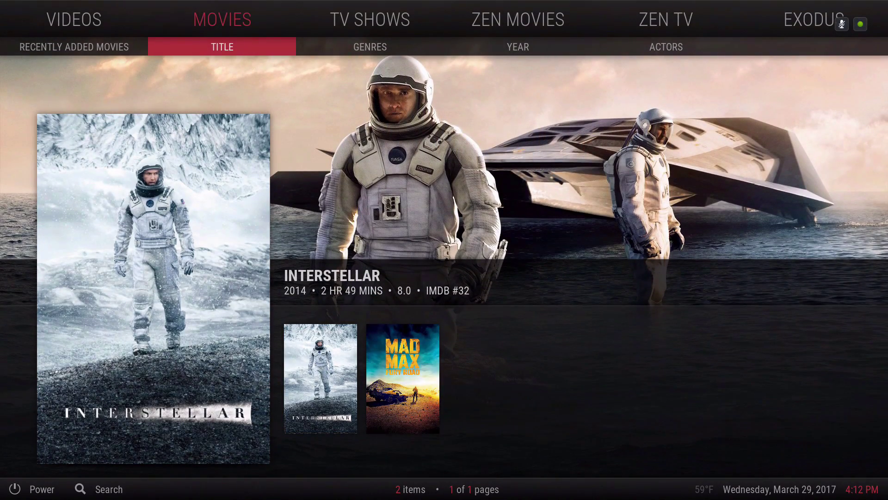
key("Up")
Browse the TV Shows section past The Flash and Legion, ending on Marvel's Daredevil.
key("Right")
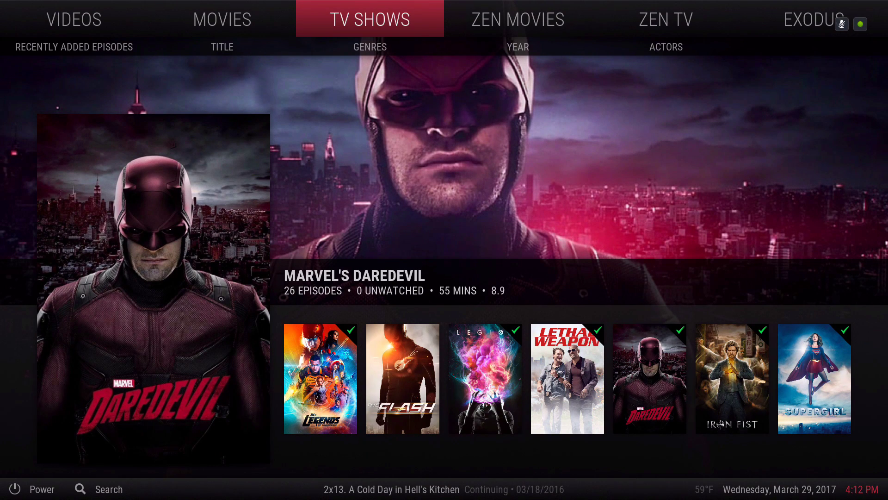
key("Down")
key("Down")
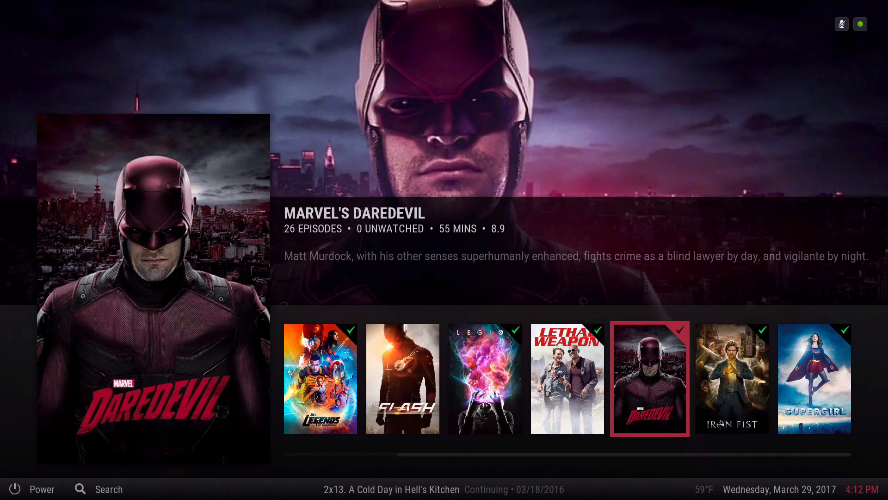
key("Left")
key("Left")
key("Left")
key("Right")
key("Right")
key("Right")
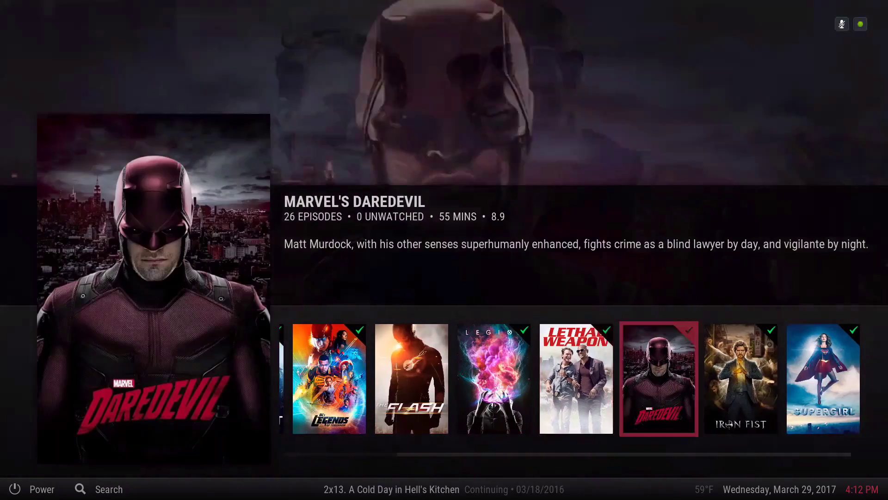
key("Up")
key("Up")
key("Right")
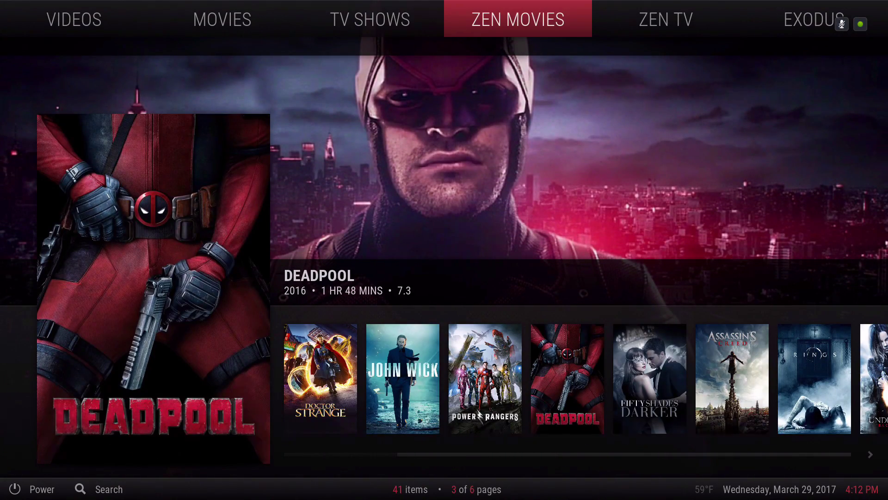
Browse the Zen Movies posters: Deadpool, The Mother of Tears and Hacksaw Ridge.
key("Down")
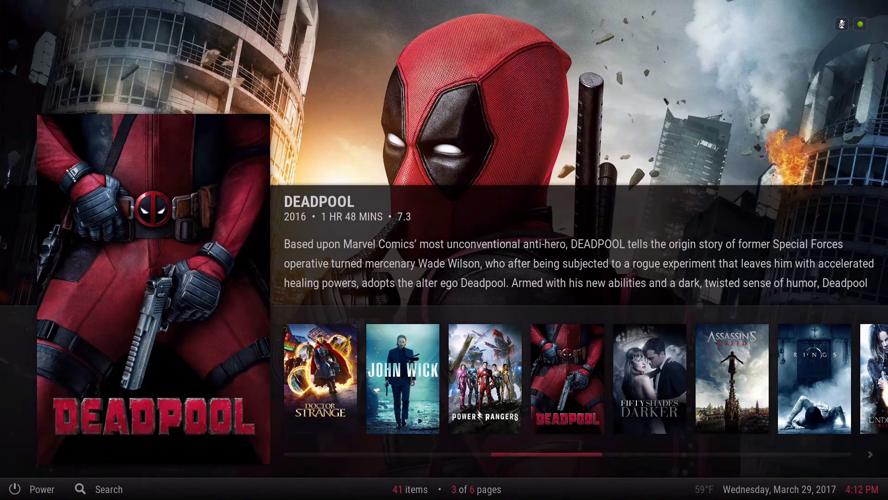
key("Right")
key("Right")
key("Right")
key("Right")
key("Right")
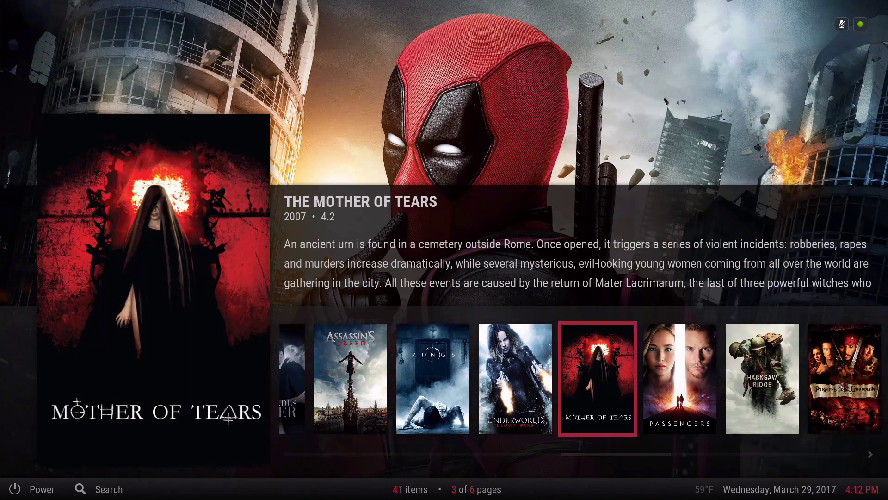
key("Right")
key("Right")
key("Left")
key("Left")
key("Up")
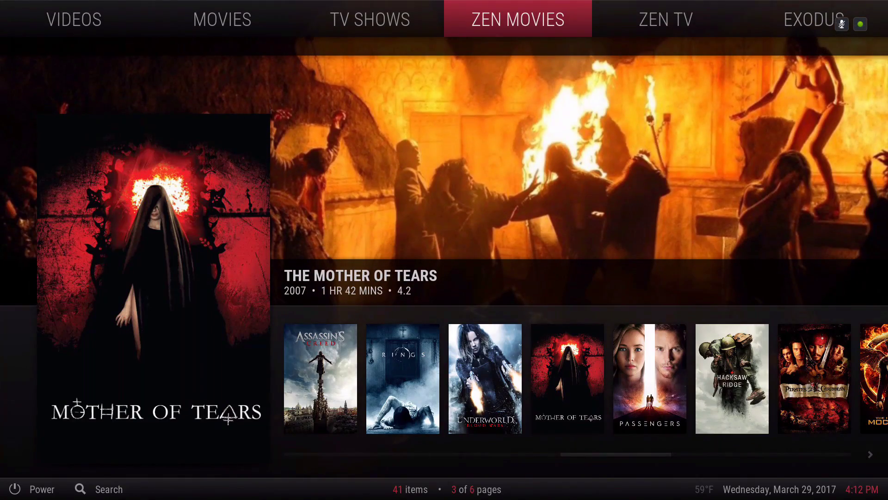
Browse the Zen Movies categories from Populars to Marvel Universe, then return home to Zen TV.
key("Return")
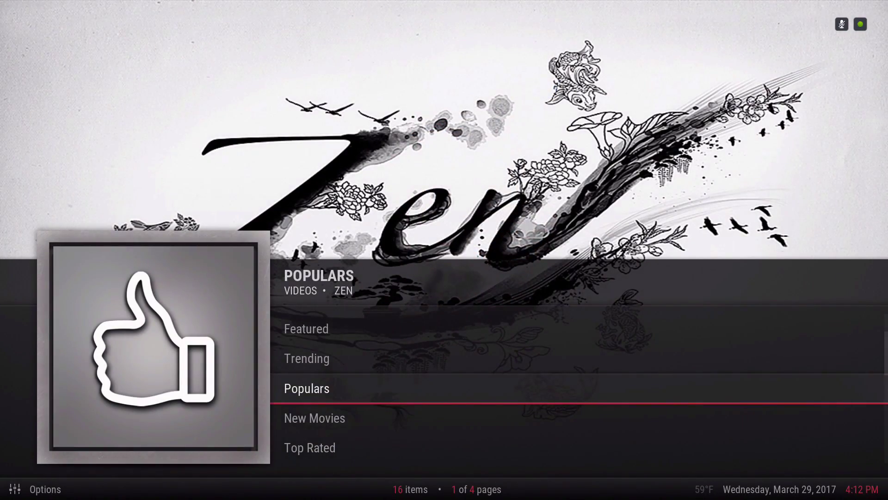
key("Down")
key("Down")
key("Up")
key("Up")
key("Up")
key("Up")
key("Up")
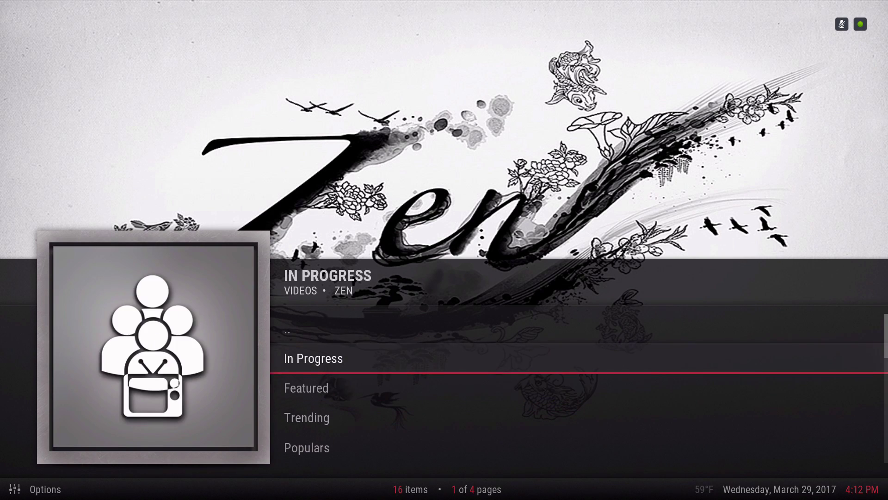
key("Down")
key("Down")
key("Down")
key("Down")
key("Down")
key("Up")
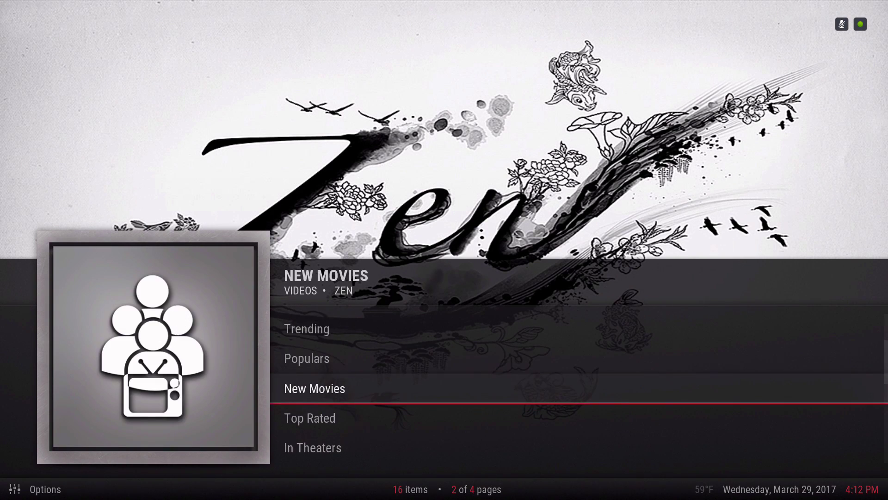
key("Down")
key("Down")
key("Down")
key("BackSpace")
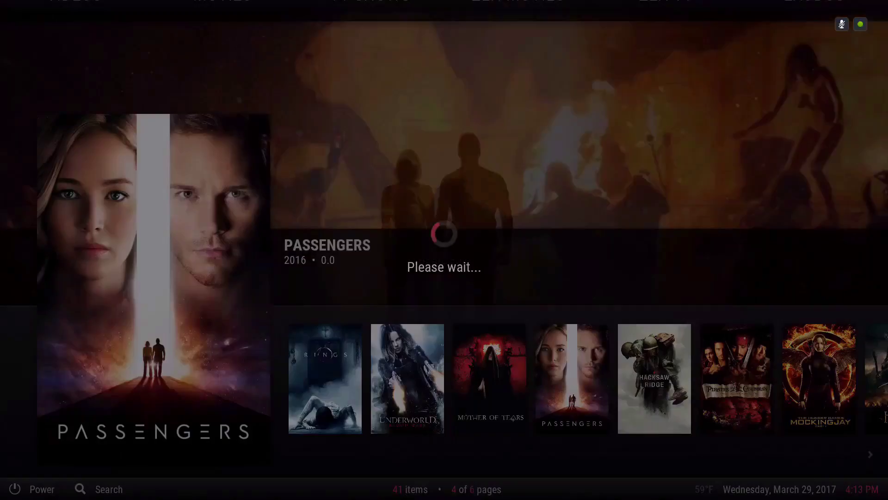
key("Right")
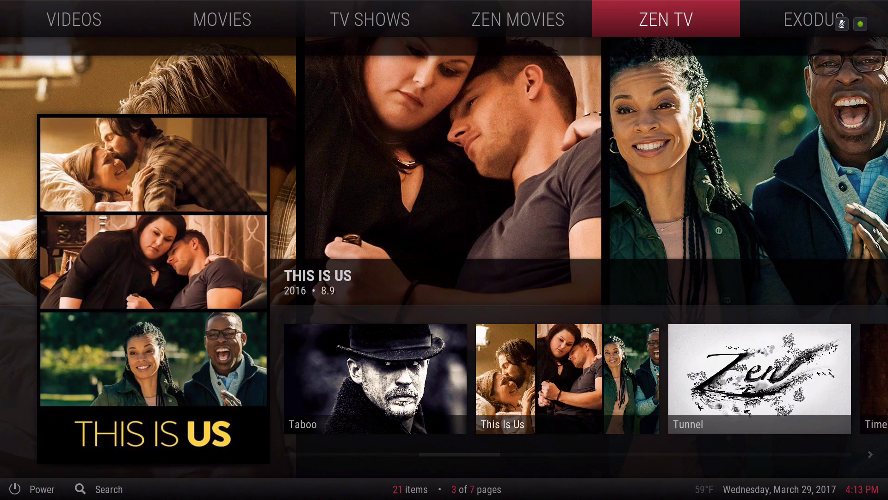
Browse the Zen TV show row, including Taboo and Tangled: The Series.
key("Down")
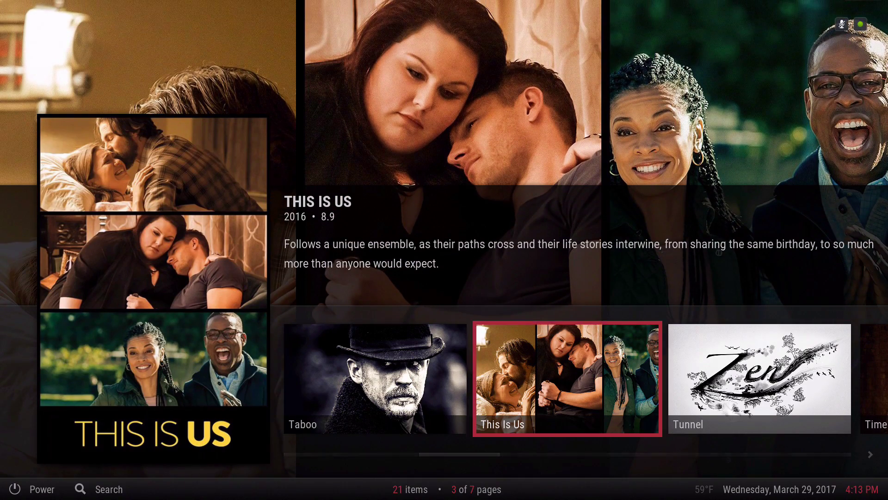
key("Left")
key("Right")
key("Right")
key("Right")
key("Right")
key("Right")
key("Right")
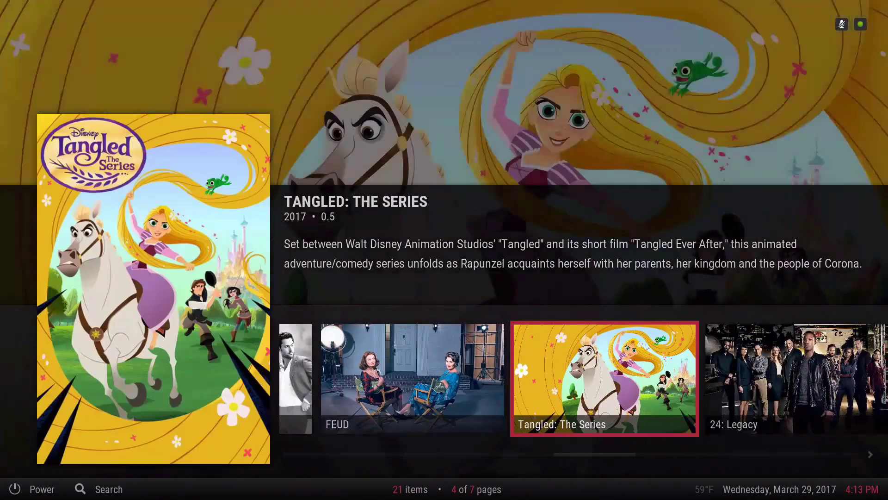
key("Up")
Move past the Exodus and Kids sections and open the Family section.
key("Right")
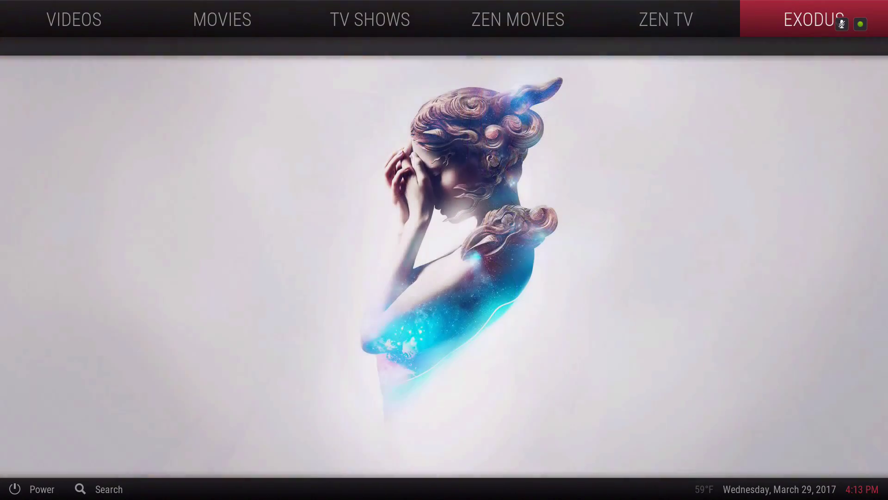
key("Right")
key("Left")
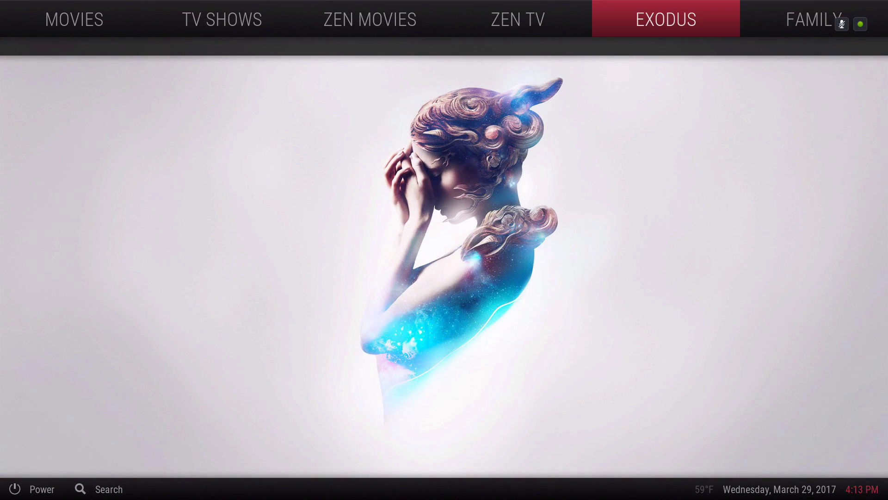
key("Right")
key("Right")
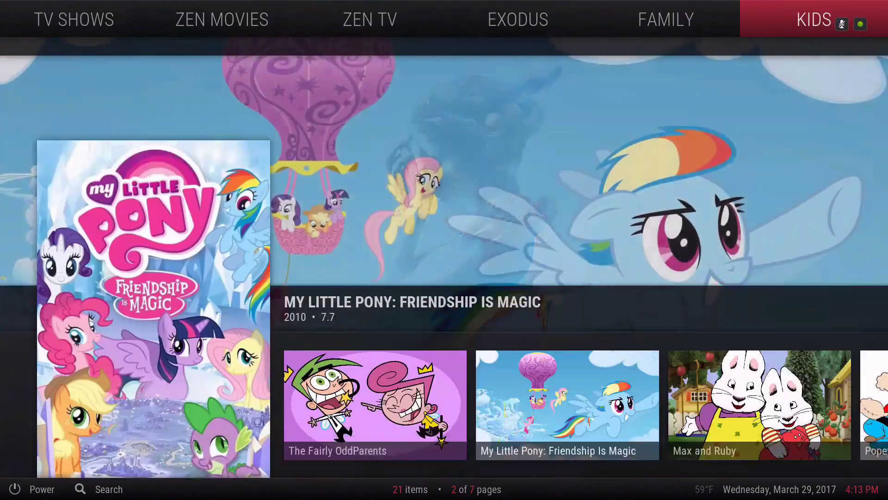
key("Left")
key("Up")
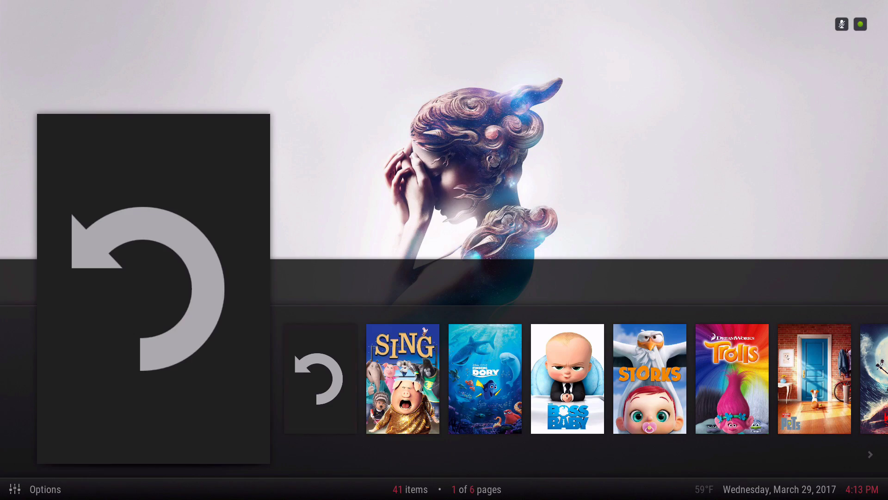
Browse the family movies from The Boss Baby to Ballerina, then close the list.
key("Right")
key("Right")
key("Right")
key("Right")
key("Right")
key("Right")
key("Right")
key("Right")
key("Right")
key("Right")
key("Right")
key("Right")
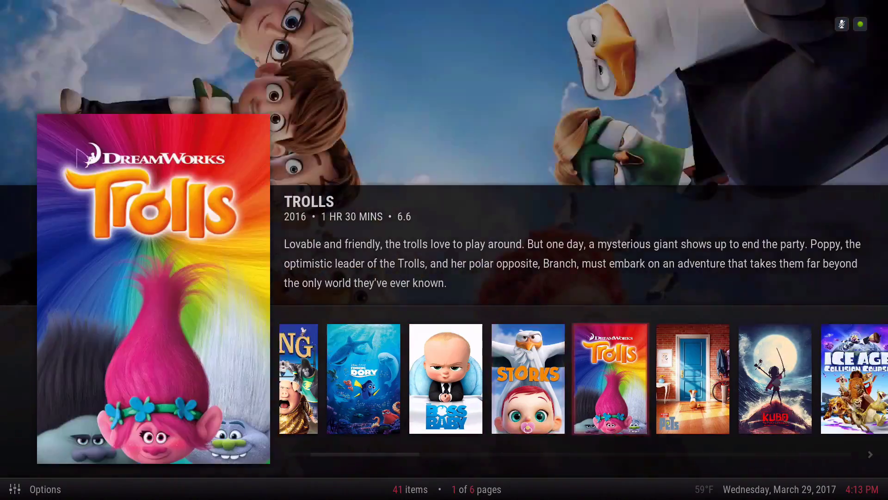
key("Right")
key("Right")
key("Right")
key("Right")
key("Right")
key("Right")
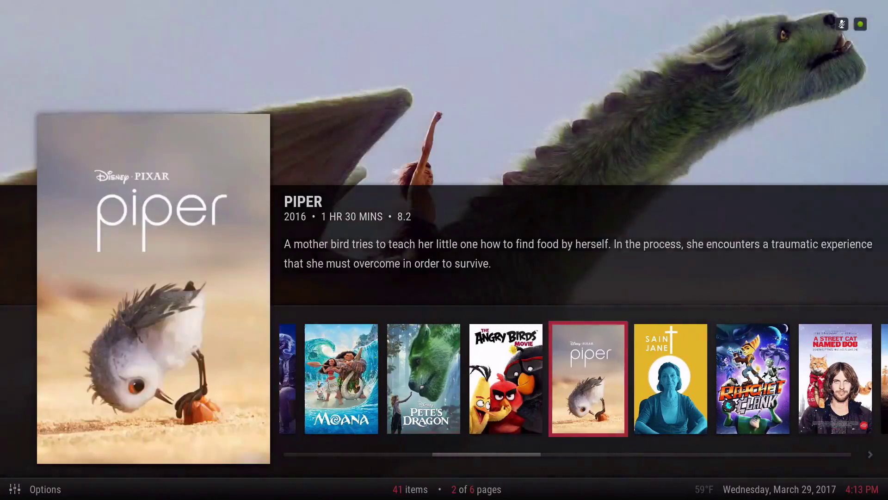
key("Right")
key("Right")
key("Right")
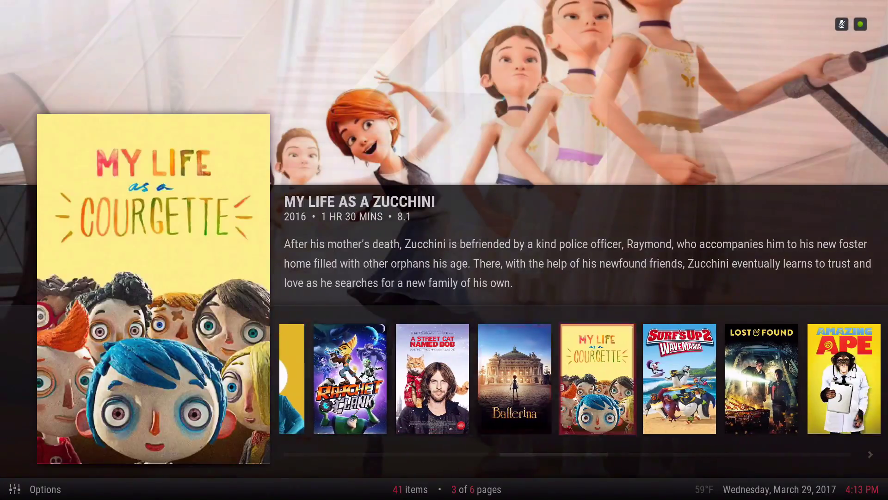
key("Escape")
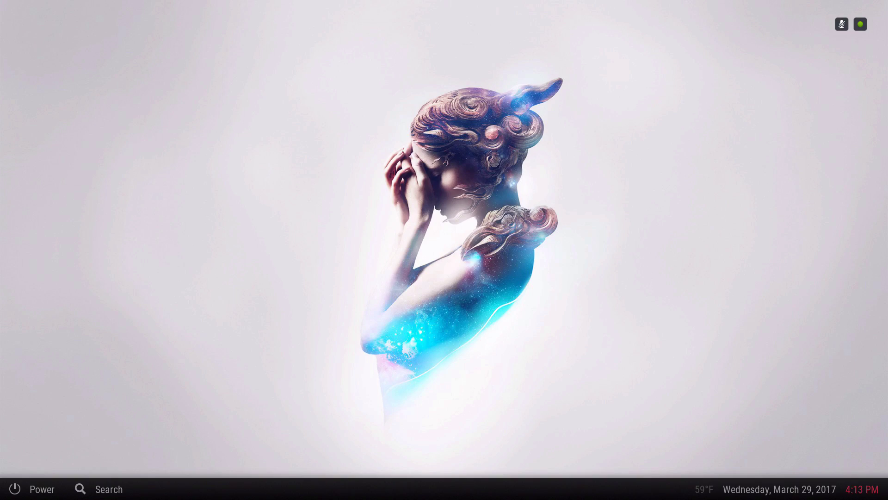
Browse the Kids shows such as Popeye the Sailor, then move along the home menu past Specto.
key("Up")
key("Right")
key("Left")
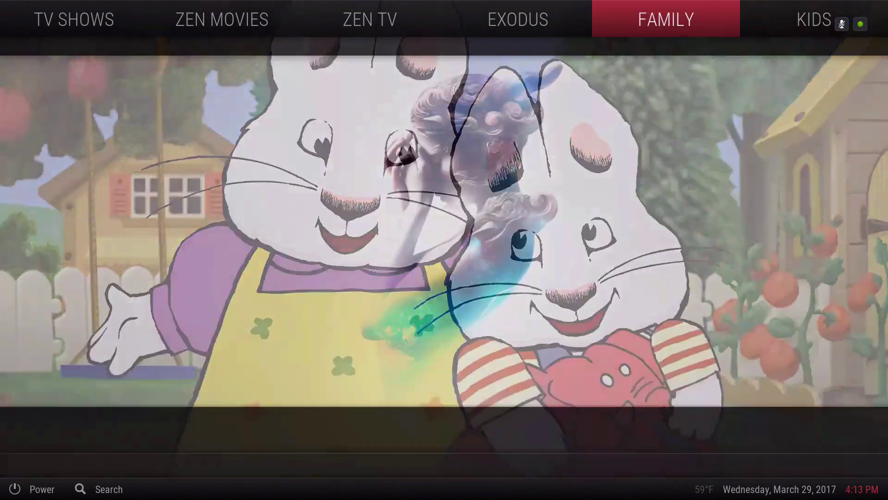
key("Right")
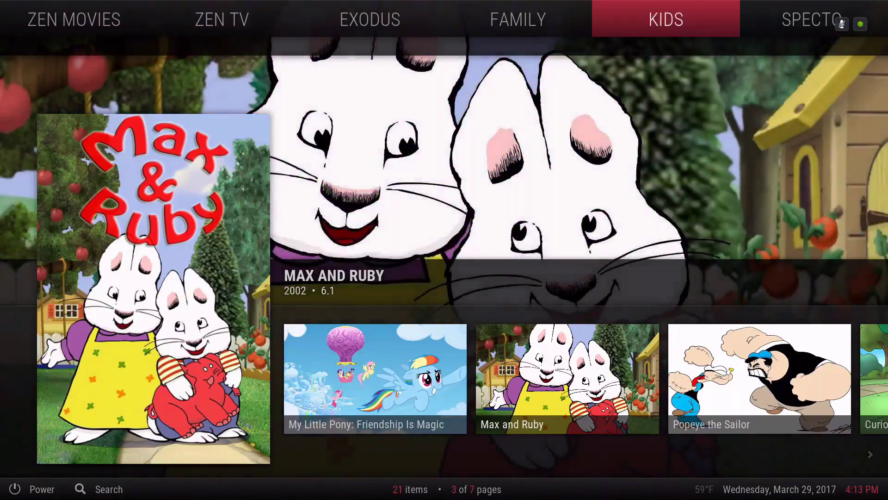
key("Down")
key("Right")
key("Right")
key("Right")
key("Right")
key("Right")
key("Right")
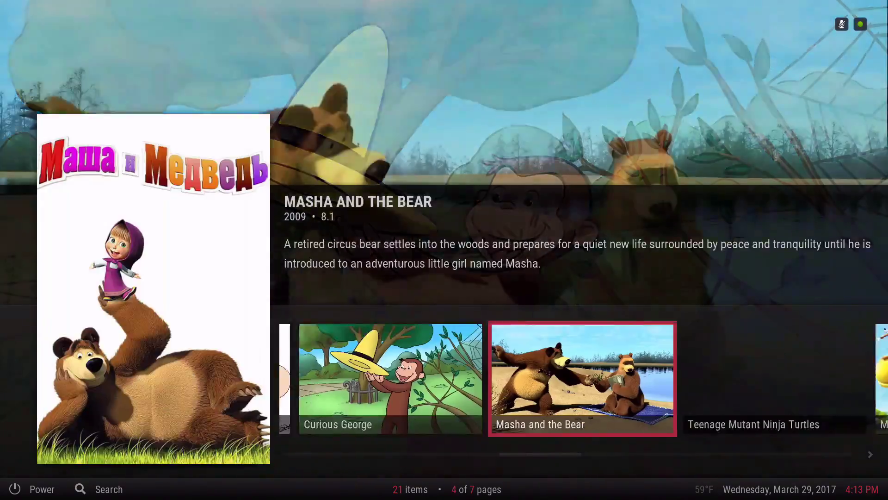
key("Right")
key("Right")
key("Right")
key("Right")
key("Right")
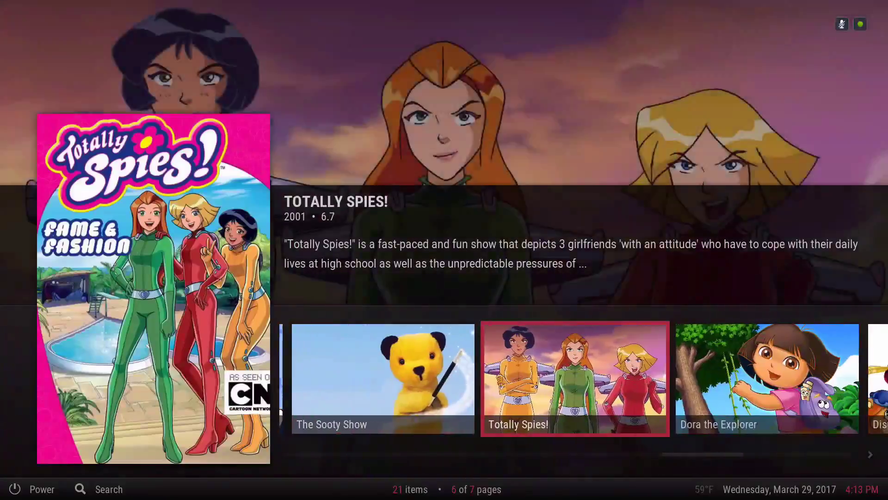
key("Up")
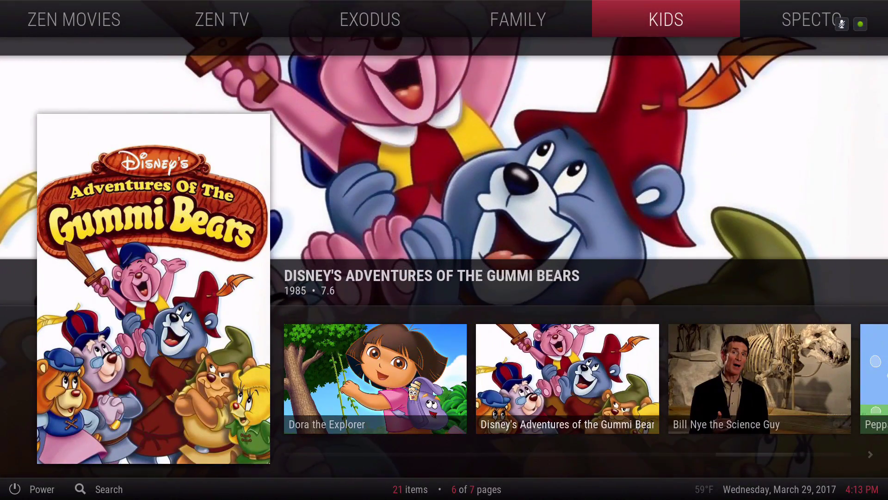
key("Right")
key("Right")
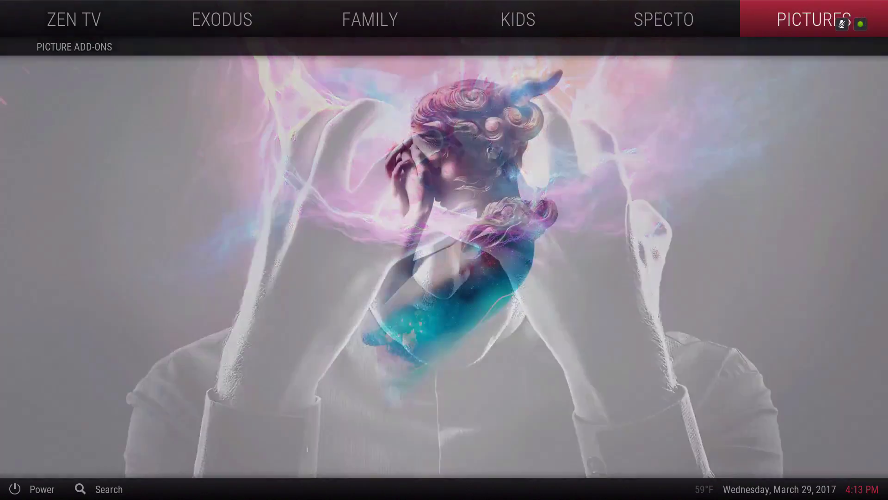
Browse the Specto show row through to Arrow.
key("Left")
key("Down")
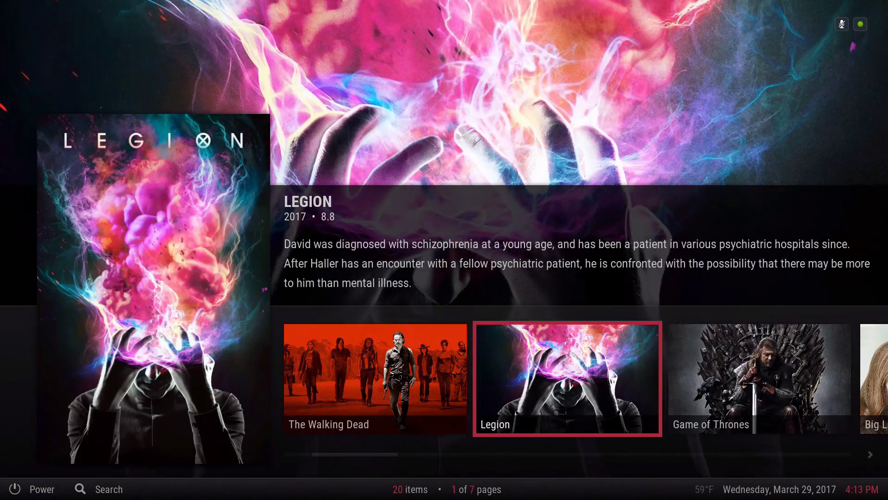
key("Right")
key("Right")
key("Right")
key("Right")
key("Right")
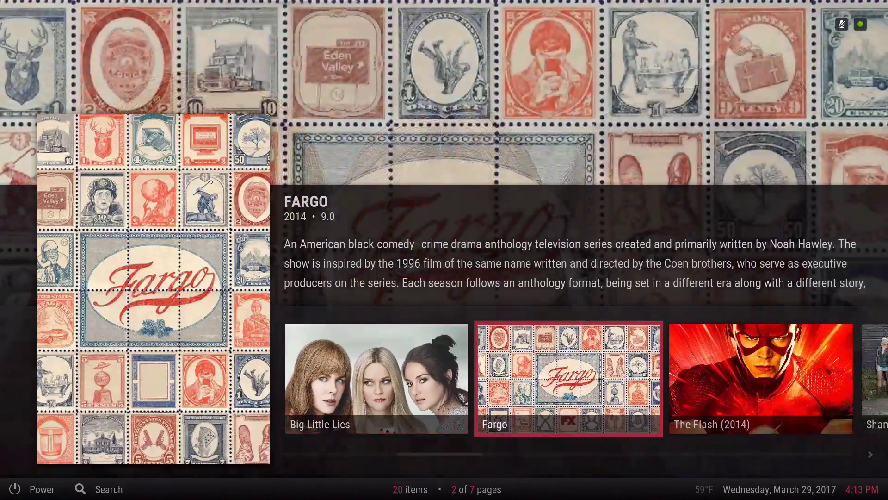
key("Right")
key("Right")
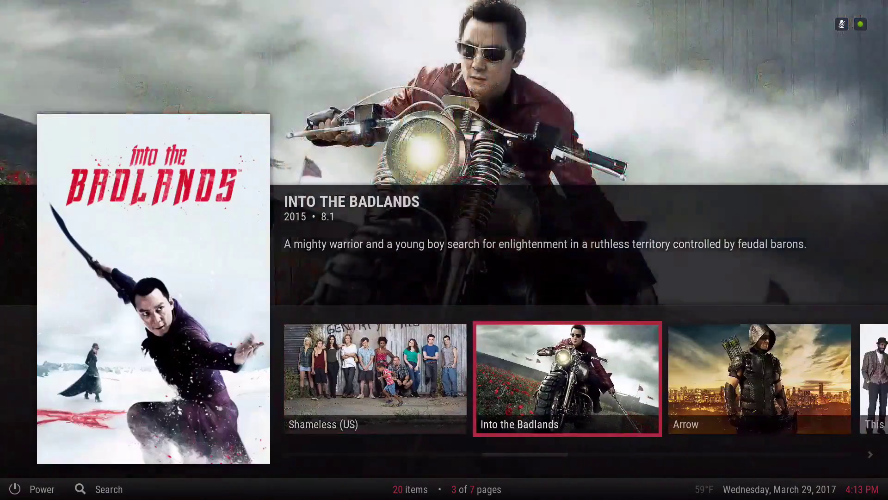
key("Up")
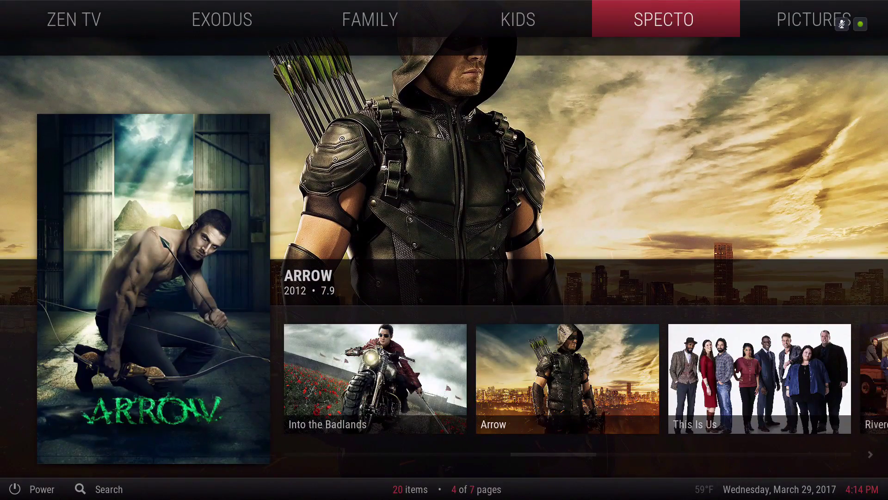
Browse the Music add-ons artists from Sam Smith to Adele, then move to VEVO.
key("Right")
key("Right")
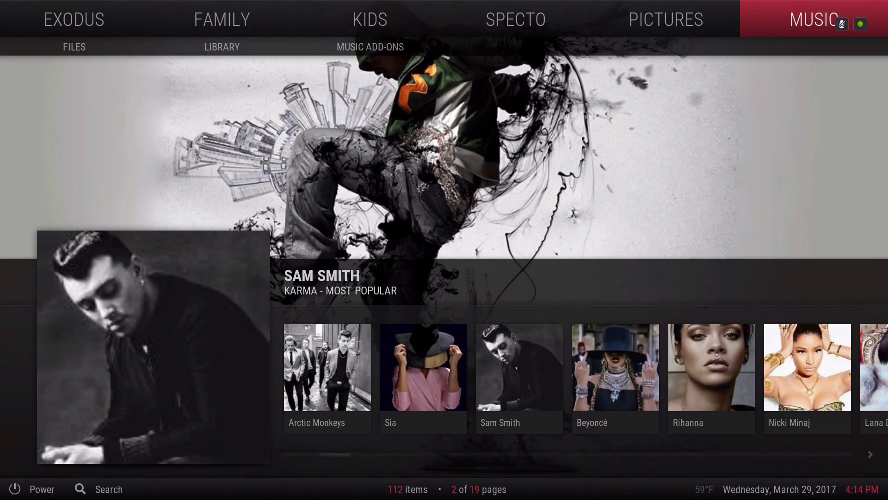
key("Down")
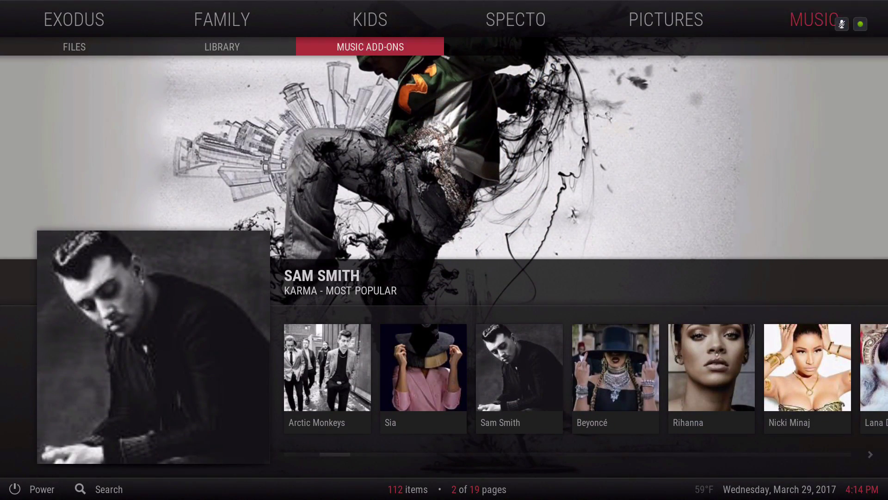
key("Down")
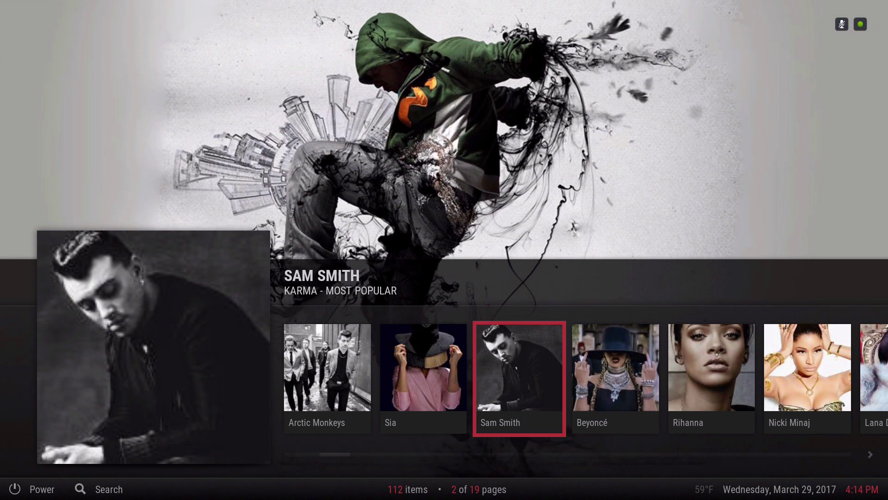
key("Right")
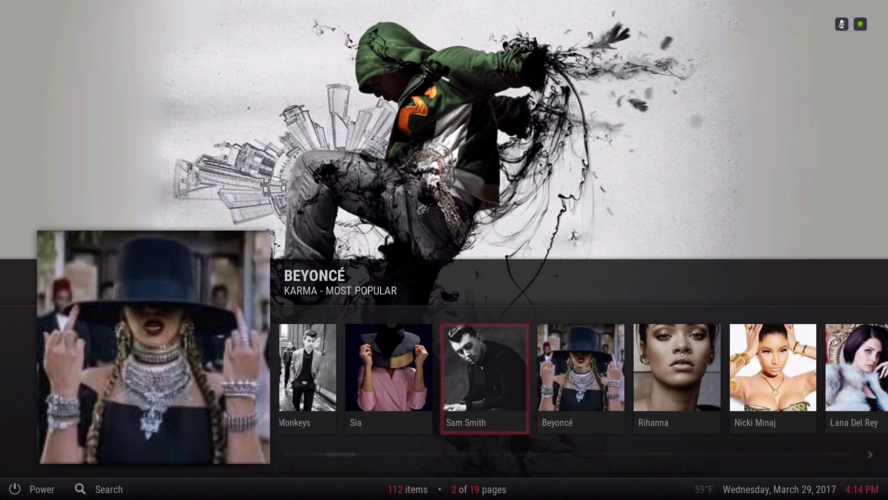
key("Right")
key("Right")
key("Left")
key("Left")
key("Left")
key("Left")
key("Left")
key("Left")
key("Left")
key("Left")
key("Left")
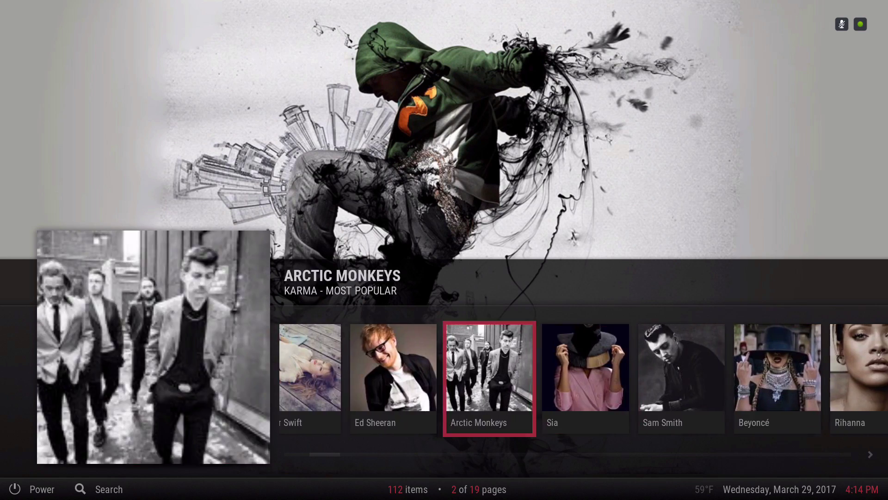
key("Up")
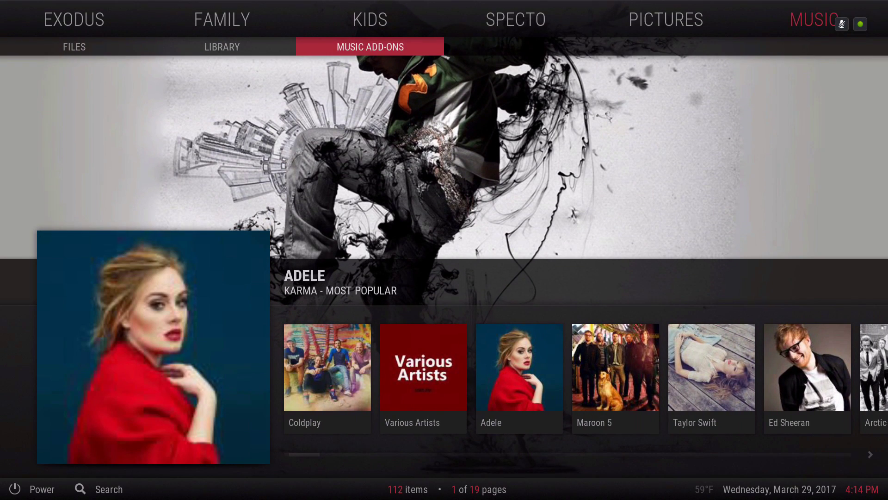
key("Right")
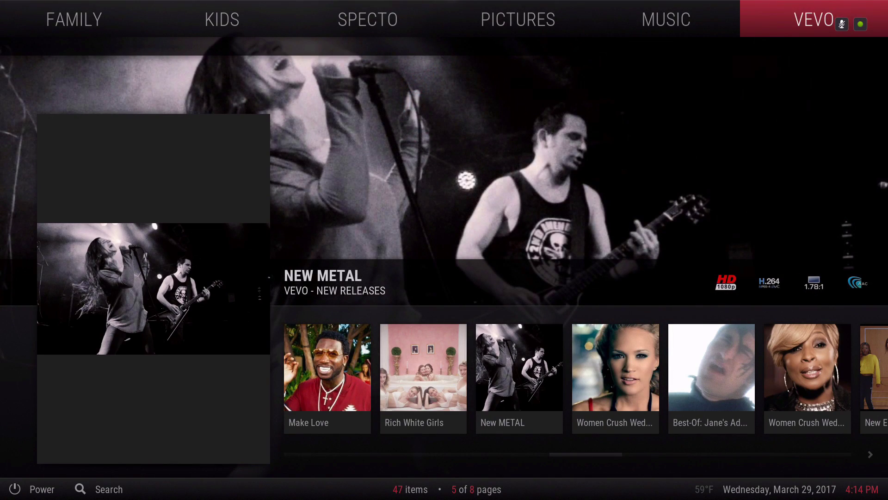
Browse the VEVO new releases, including Blues Traveler, Make Love and Women Crush Wednesday: Country.
key("Down")
key("Left")
key("Left")
key("Left")
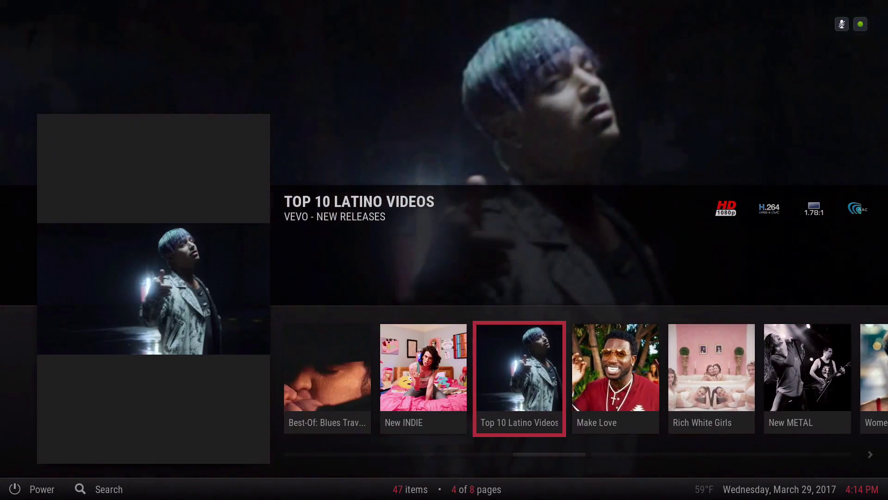
key("Left")
key("Left")
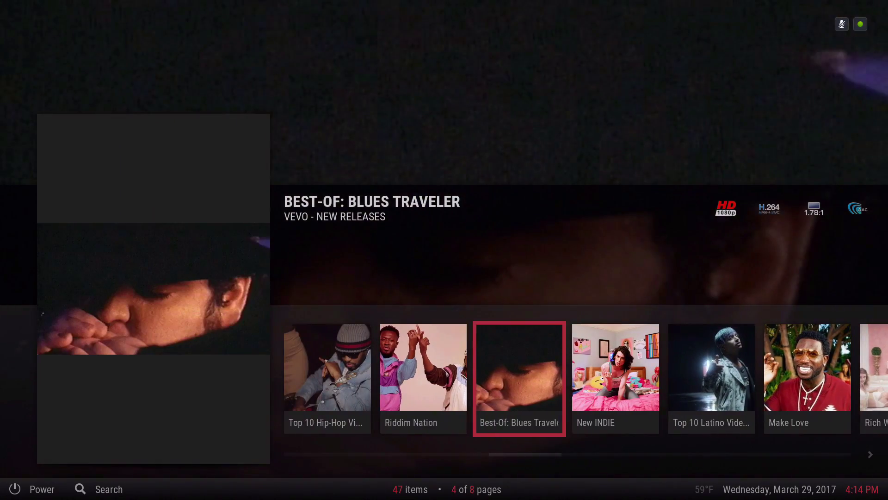
key("Right")
key("Right")
key("Right")
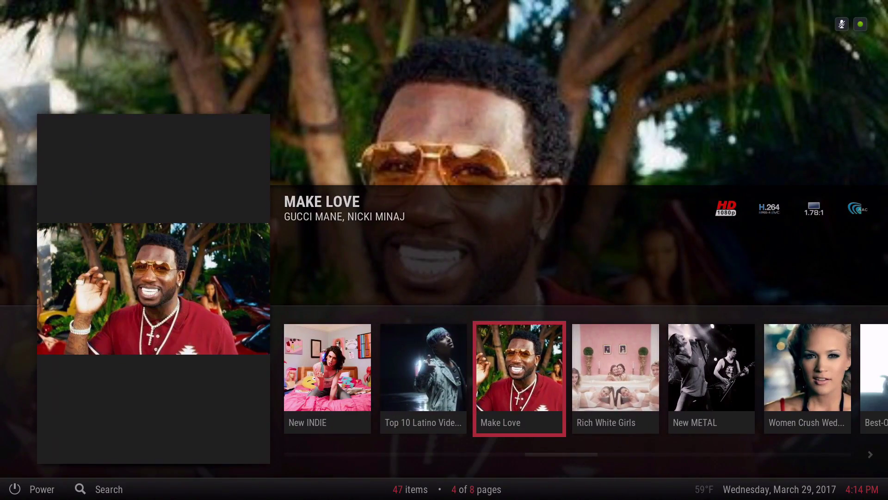
key("Right")
key("Right")
key("Right")
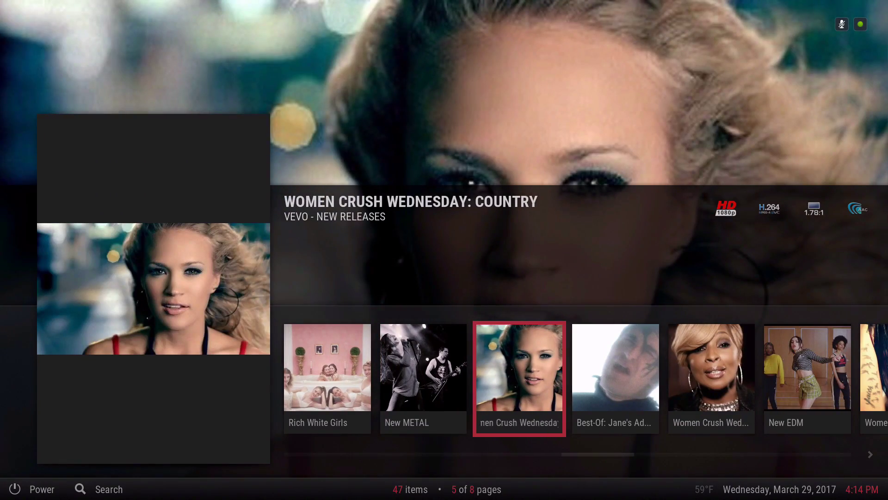
key("Right")
key("Right")
key("Left")
key("Left")
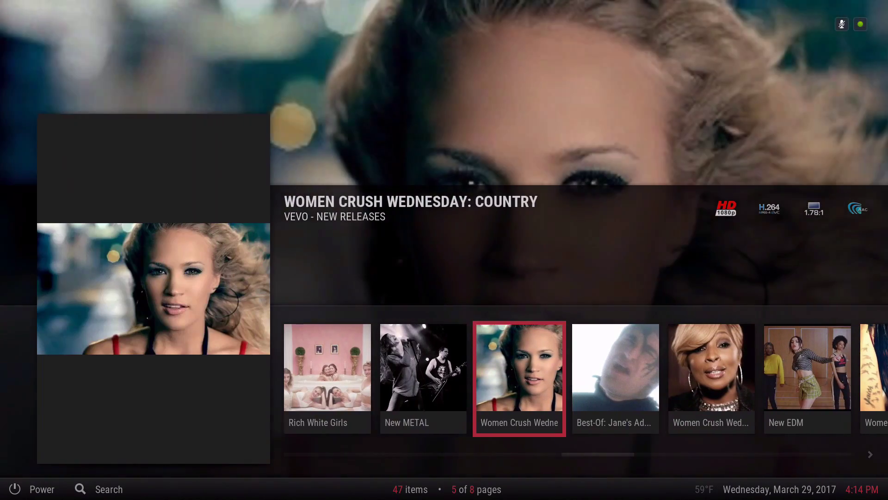
key("Up")
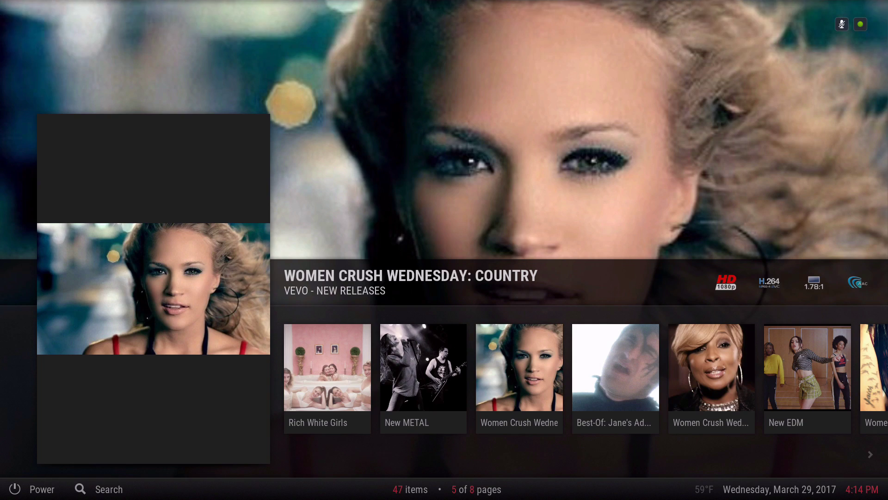
Browse the VEVO add-on's main menu, leave it, and move to the Settings section.
key("BackSpace")
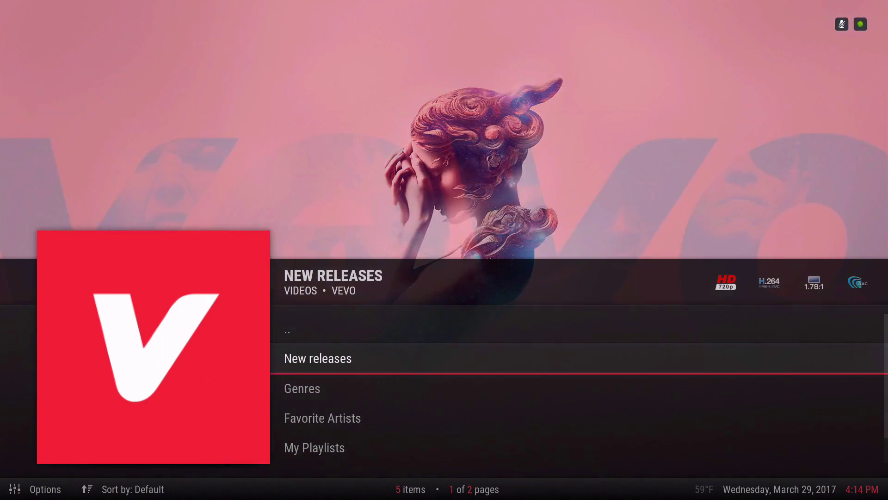
key("Down")
key("Down")
key("Down")
key("Up")
key("Up")
key("Up")
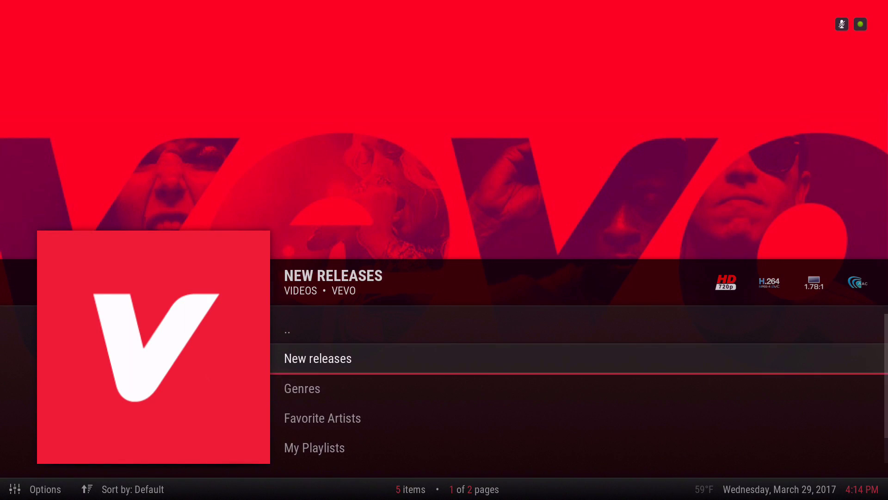
key("Down")
key("Down")
key("Down")
key("Down")
key("Down")
key("Down")
key("Up")
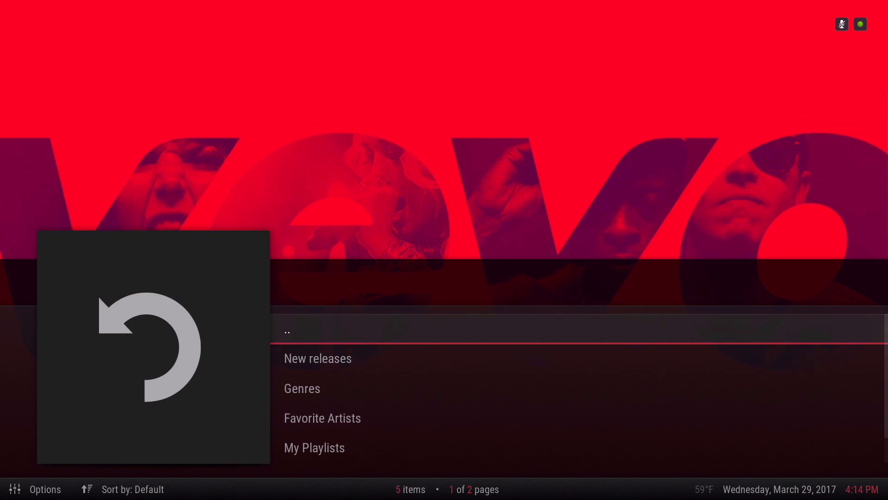
key("Return")
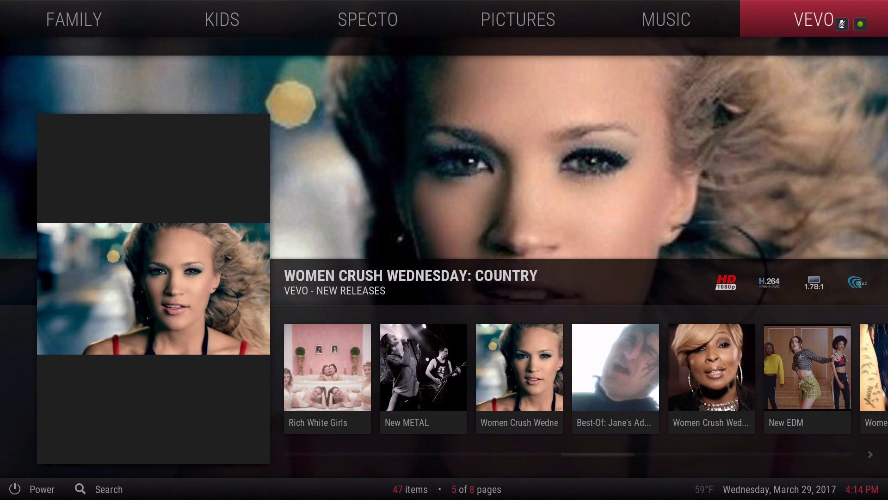
key("Right")
key("Right")
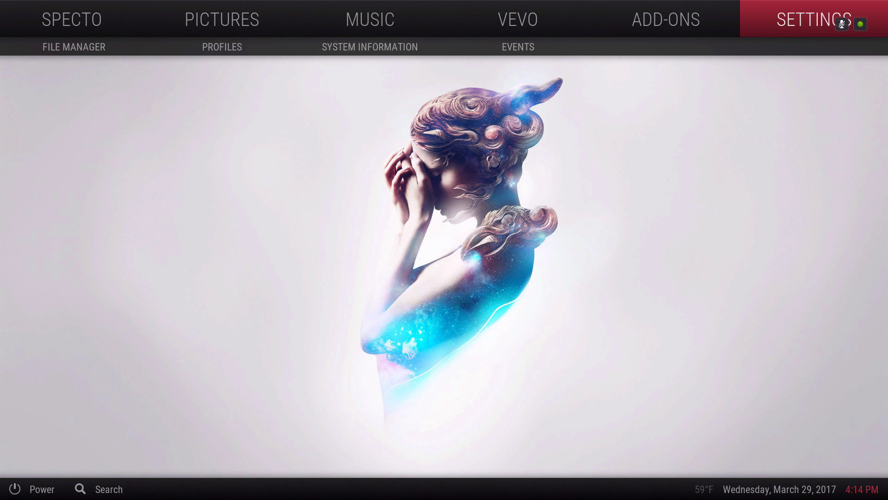
Open Kodi Settings and enter the add-on browser from the add-ons section.
key("Return")
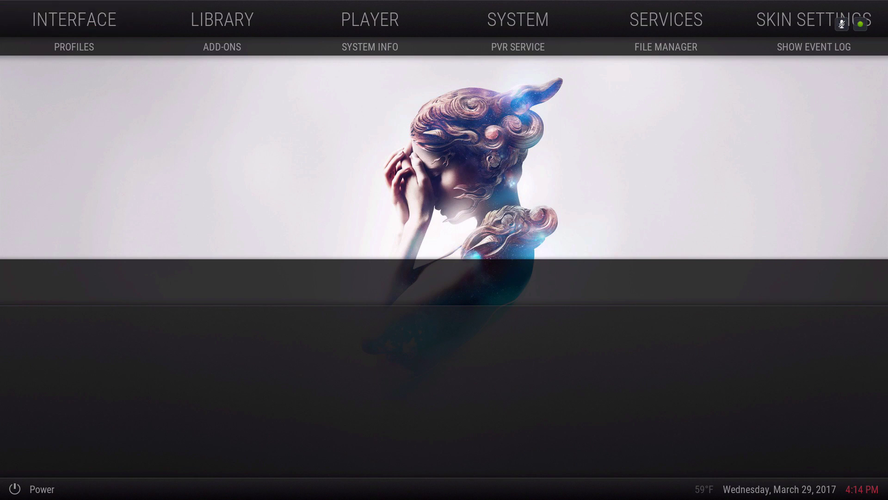
key("Down")
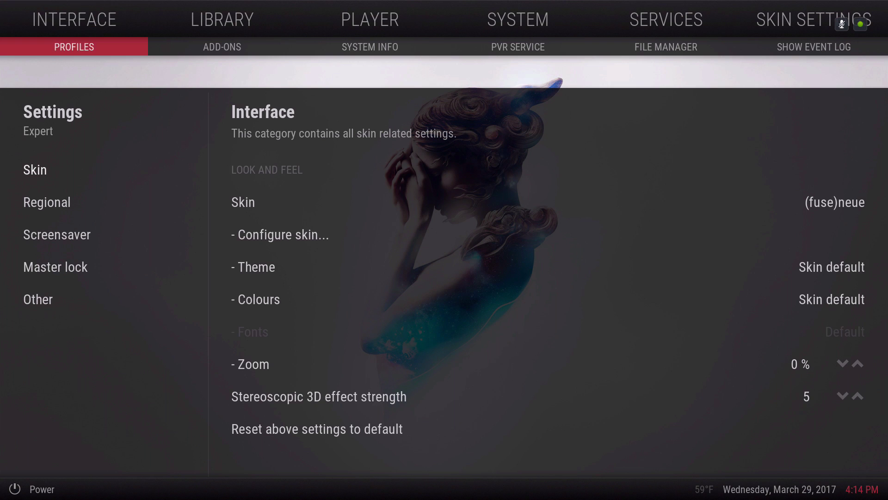
key("Right")
key("Right")
key("Left")
key("Return")
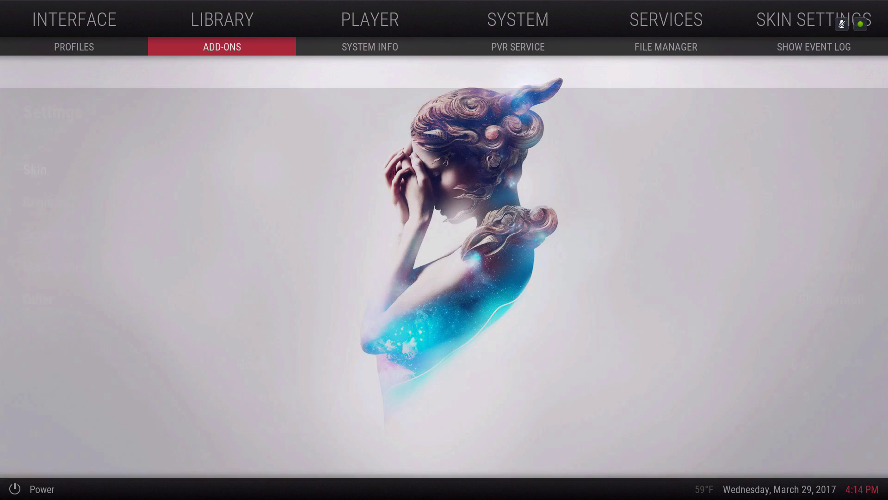
Go to My add-ons > Look and feel > Skin and view the (fuse)neue skin info.
key("Return")
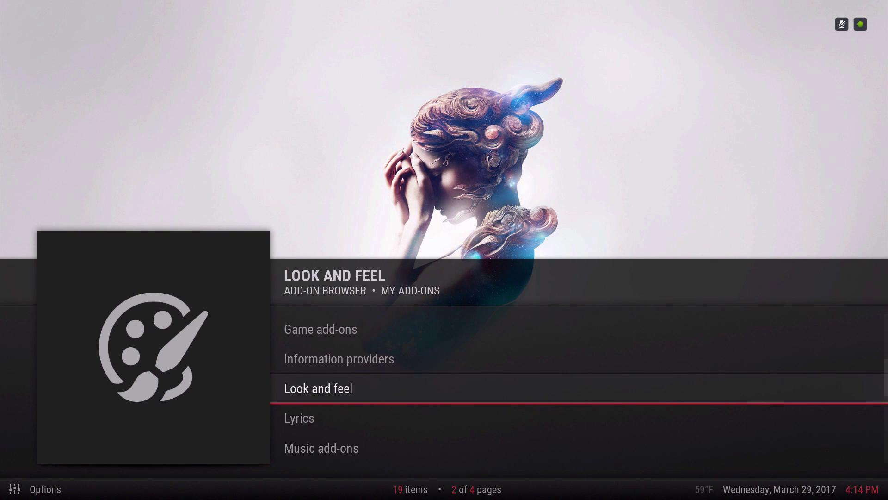
key("Down")
key("Up")
key("Return")
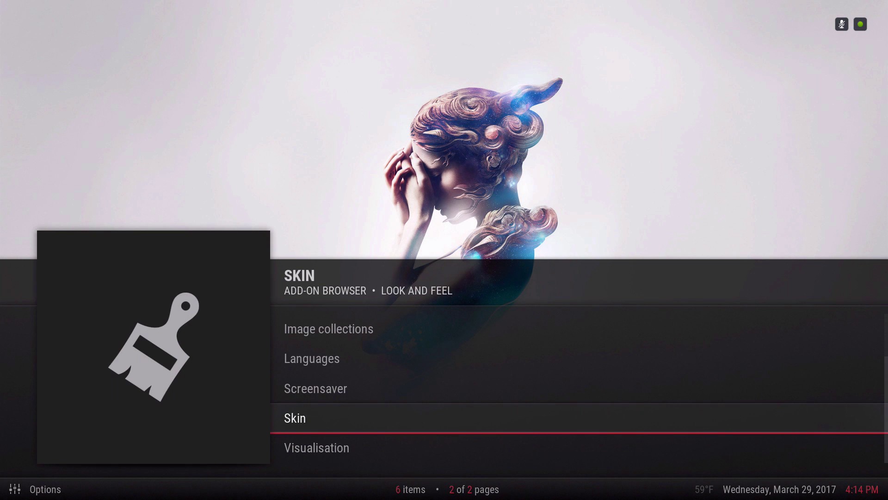
key("Return")
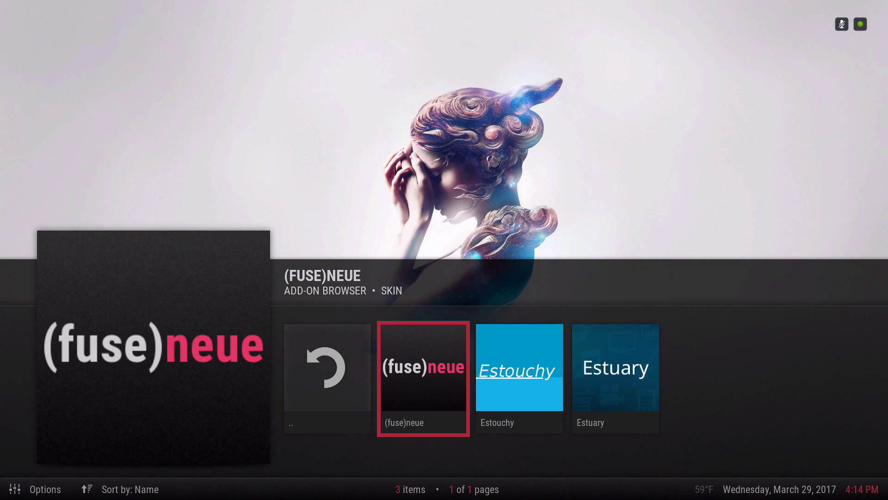
key("Return")
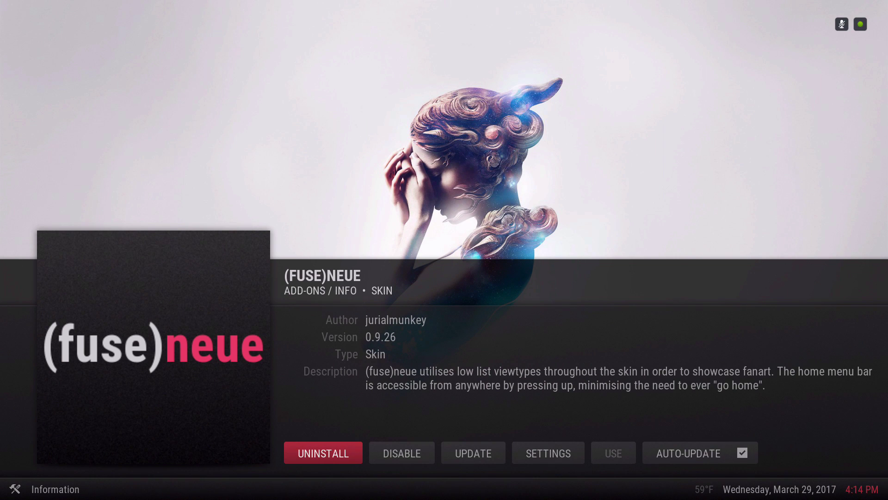
Close the skin info, glance at Estouchy, and back out of the add-on browser to home.
key("Escape")
key("Right")
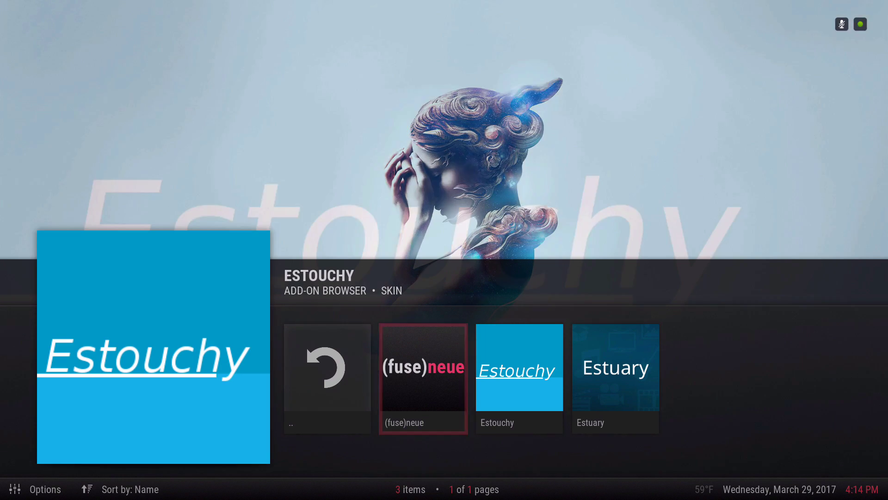
key("BackSpace")
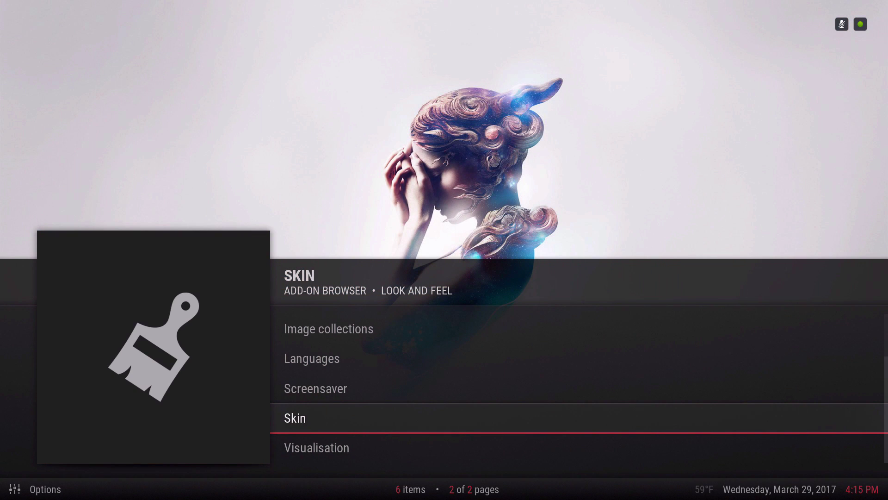
key("BackSpace")
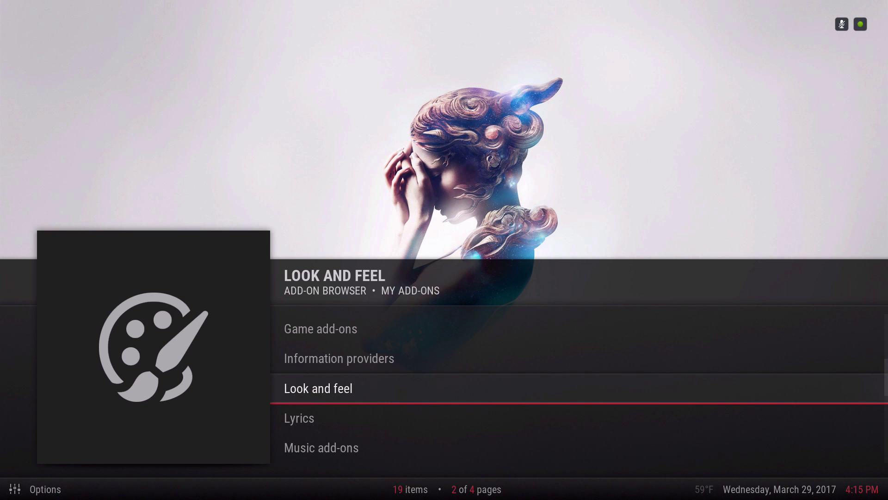
key("Up")
key("Up")
key("Down")
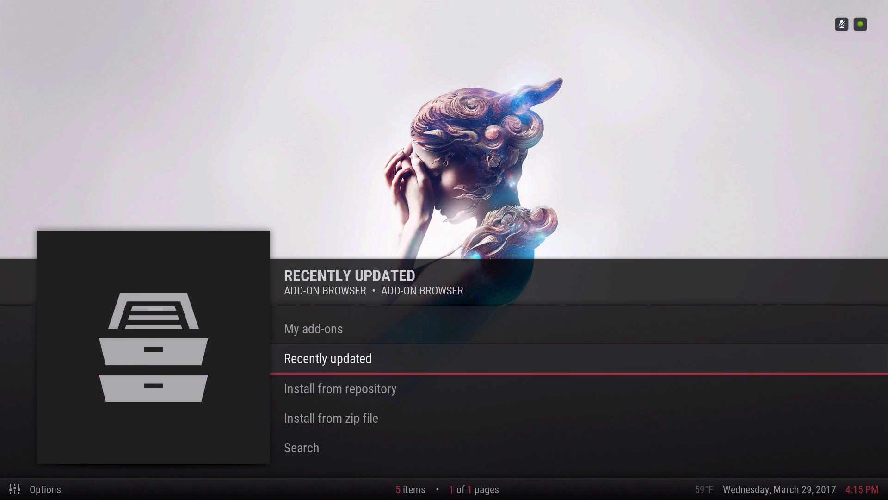
key("Down")
key("Escape")
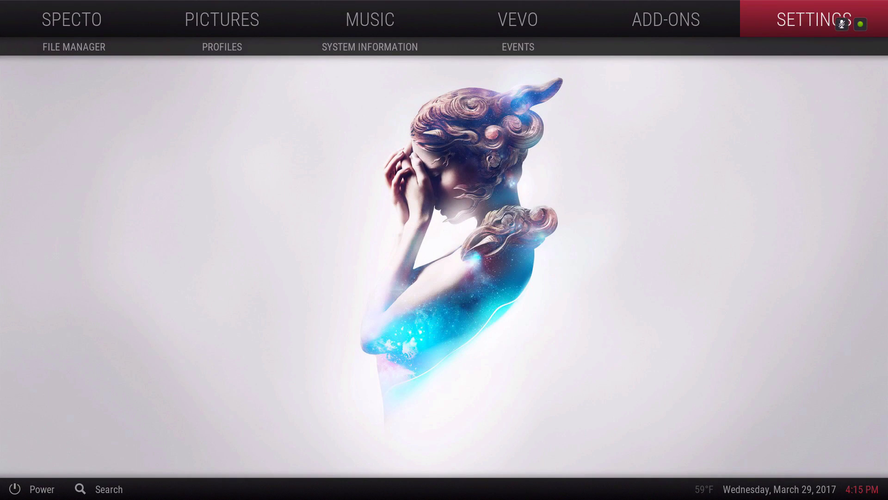
Move left along the top menu from Settings through VEVO, Music, Specto and Kids to Family.
key("Left")
key("Left")
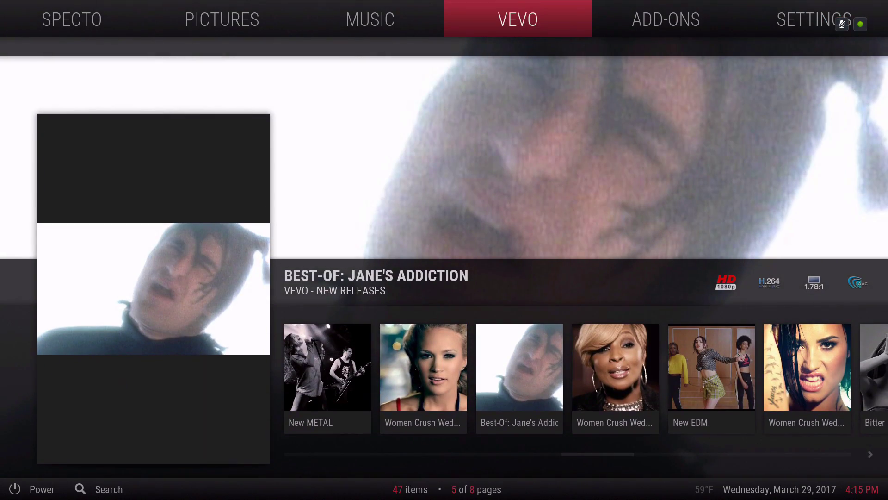
key("Right")
key("Left")
key("Left")
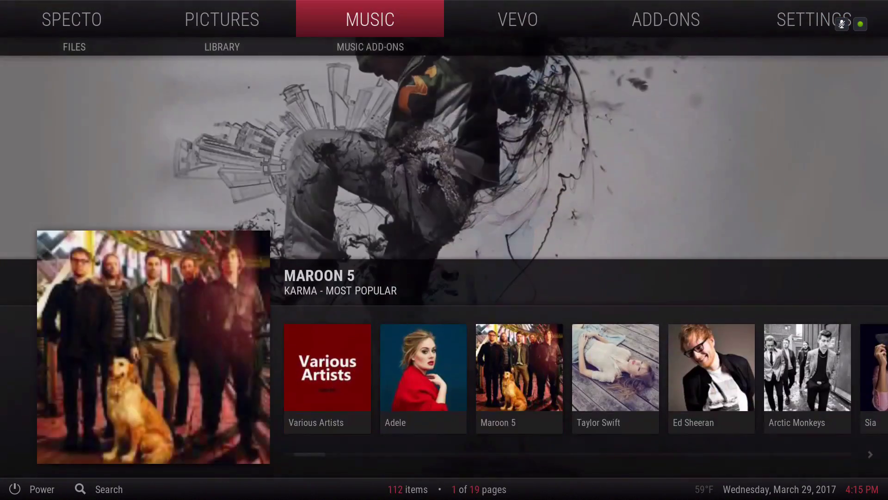
key("Left")
key("Left")
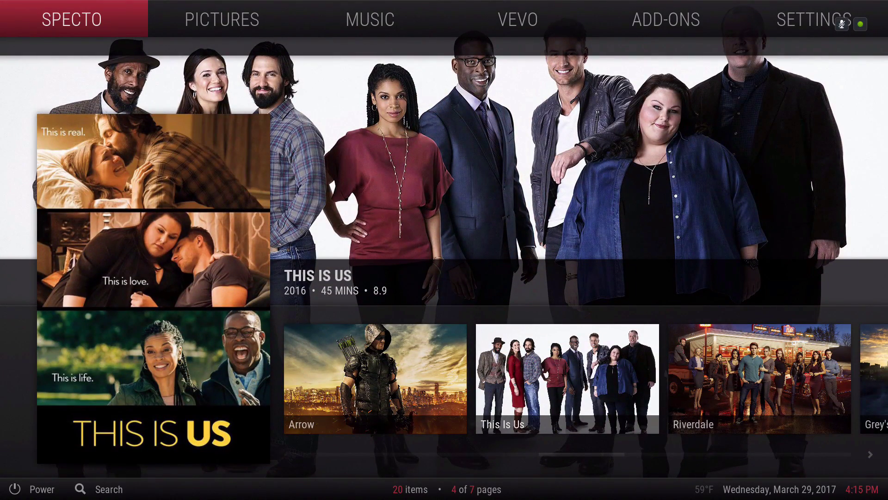
key("Left")
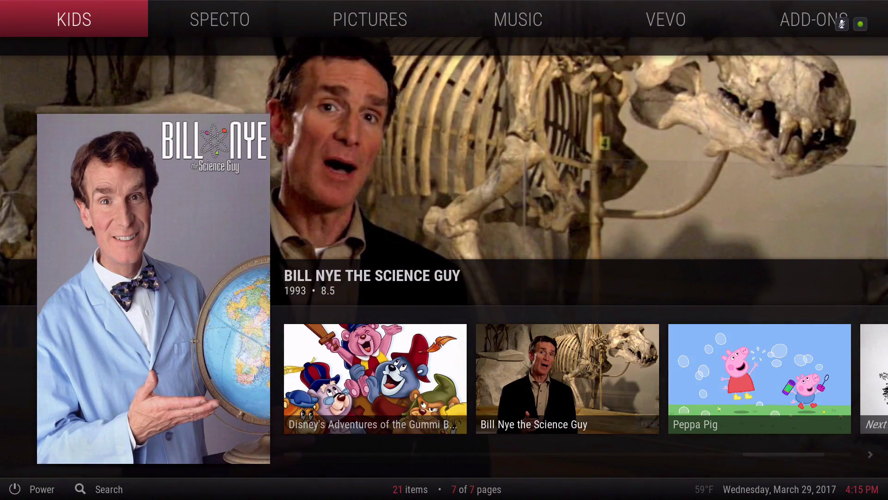
key("Left")
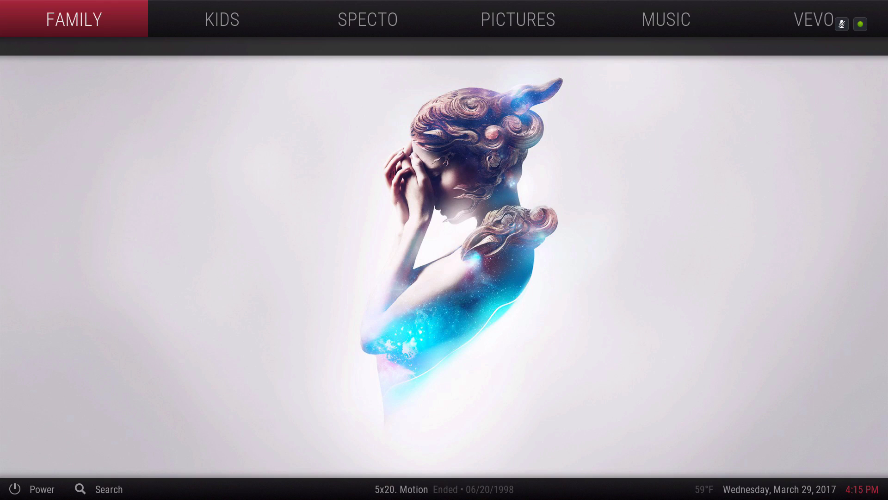
key("alt+z")
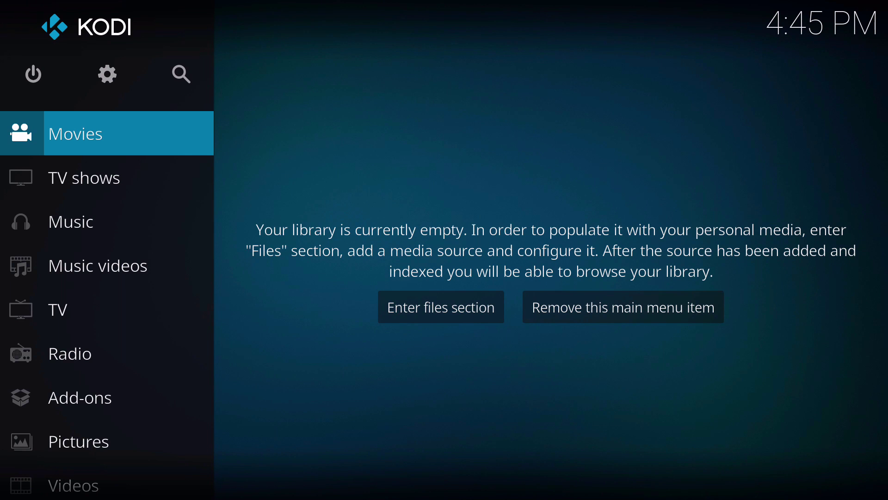
Browse the Estuary Movies, TV shows and Music sections, each showing an empty library.
key("alt+F9")
key("Down")
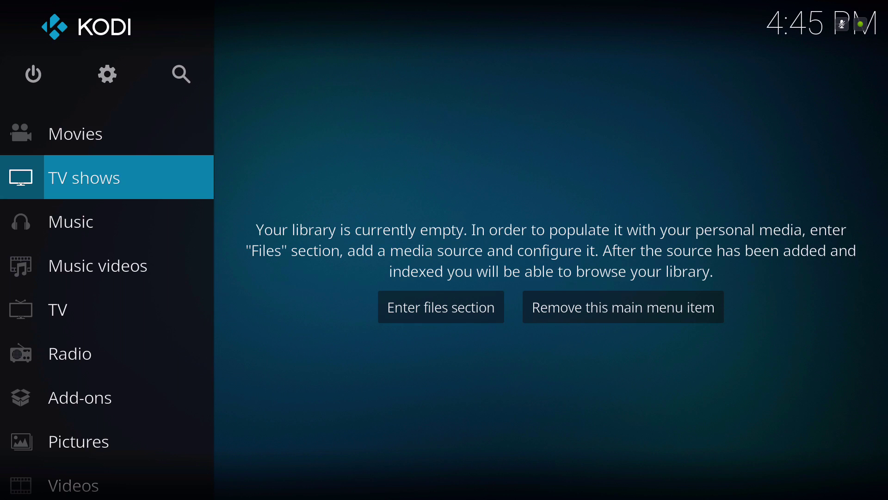
key("Up")
key("Down")
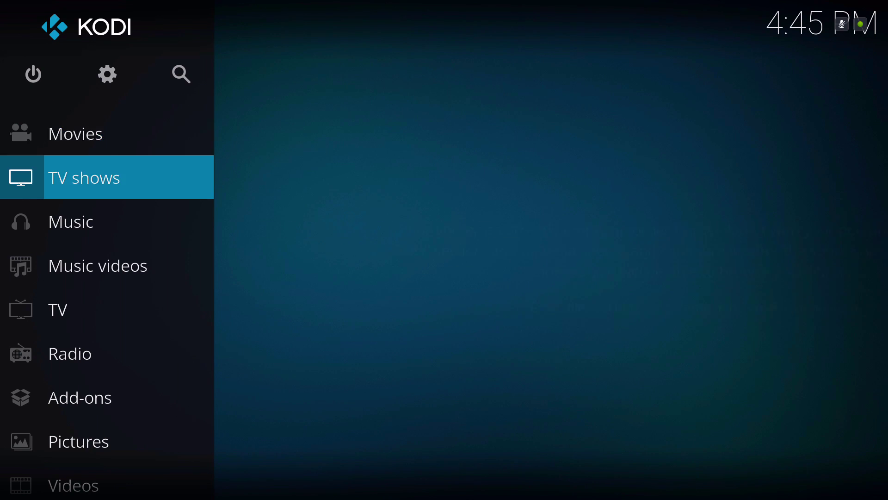
key("Down")
key("Up")
key("Up")
key("Up")
key("Down")
key("Down")
key("Down")
key("Down")
key("Down")
key("Down")
key("Down")
key("Down")
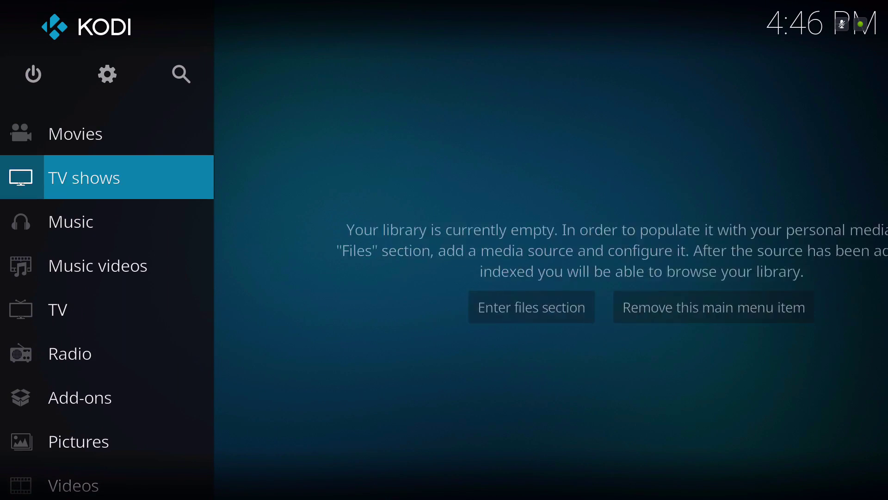
key("Up")
key("Up")
key("Up")
key("Up")
key("Up")
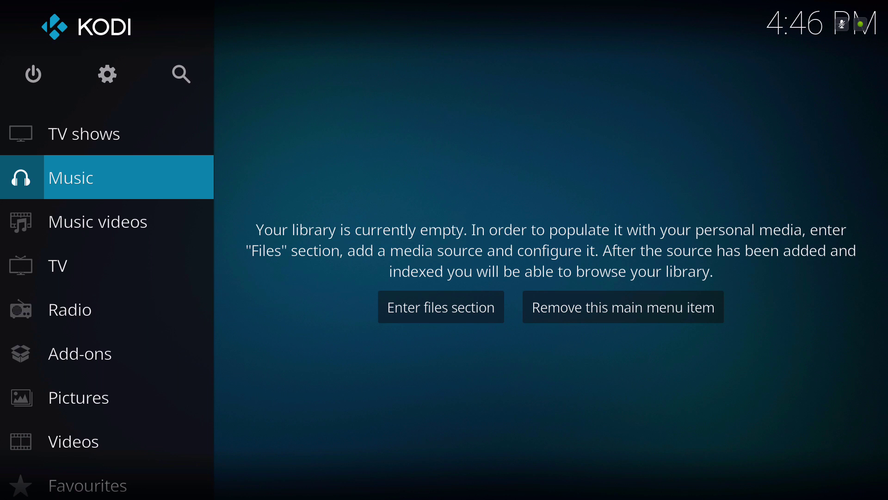
Open Add-ons, then the Add-on browser's My add-ons categories.
key("Down")
key("Down")
key("Down")
key("Down")
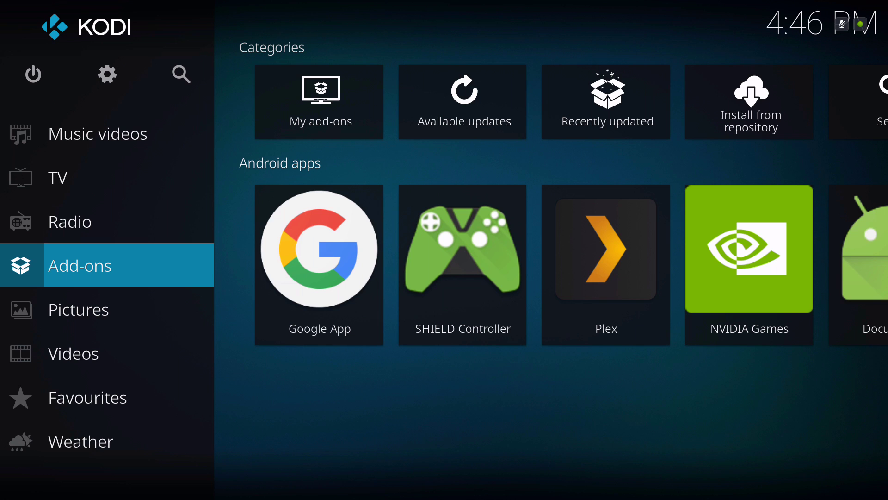
key("Return")
key("Up")
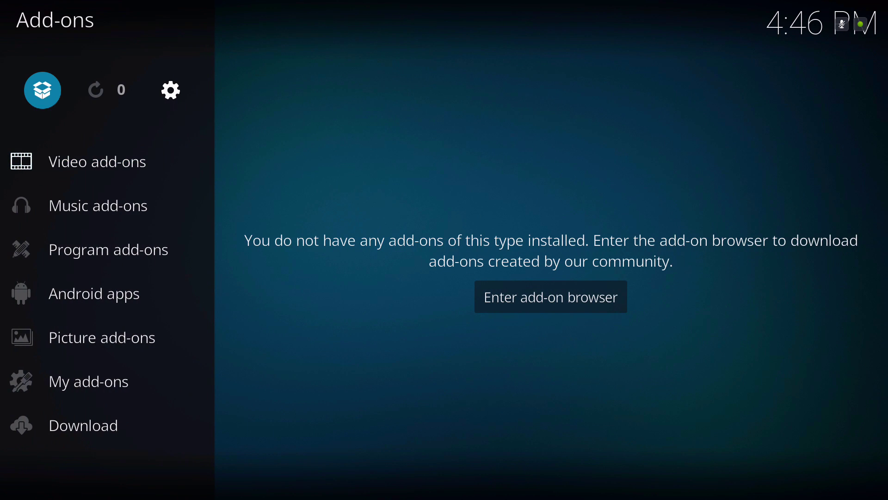
key("Return")
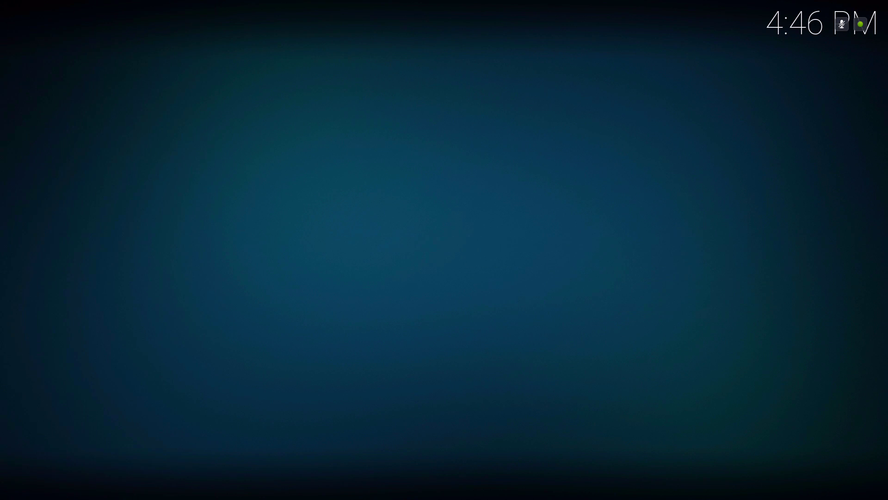
key("Down")
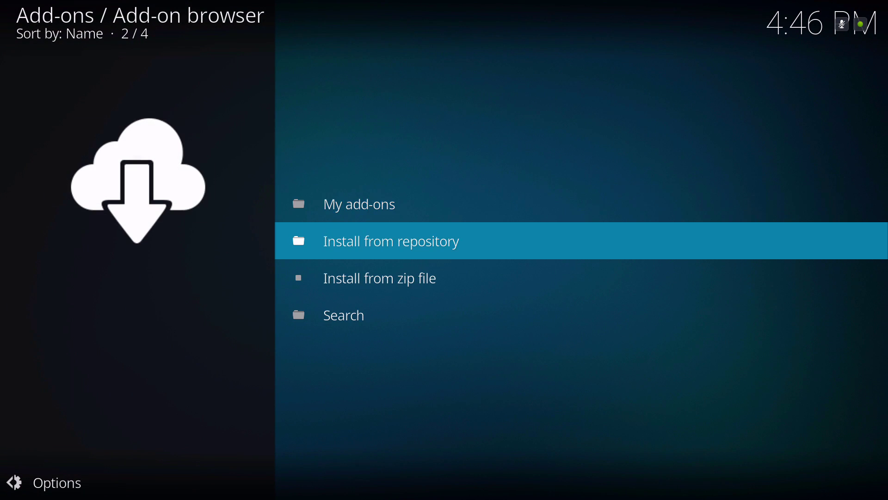
key("Up")
key("Return")
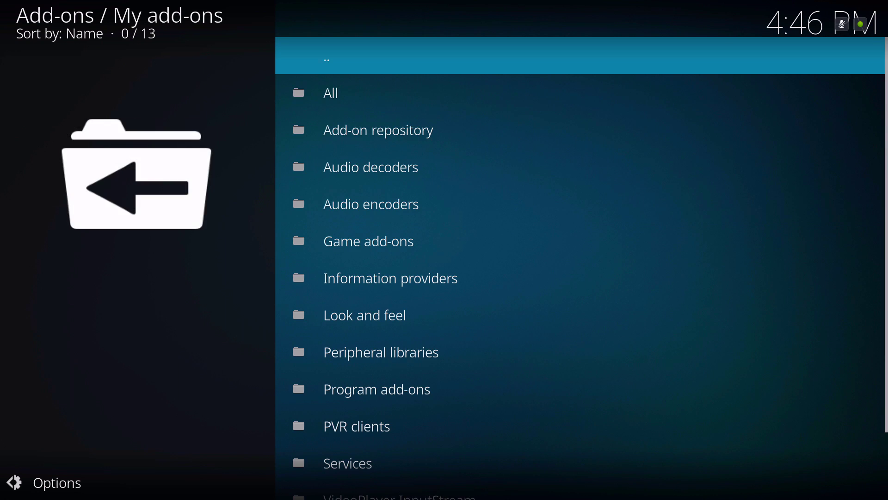
View the installed skins under Look and feel, then return to the My add-ons categories.
key("Down")
key("Down")
key("Down")
key("Down")
key("Down")
key("Down")
key("p")
key("l")
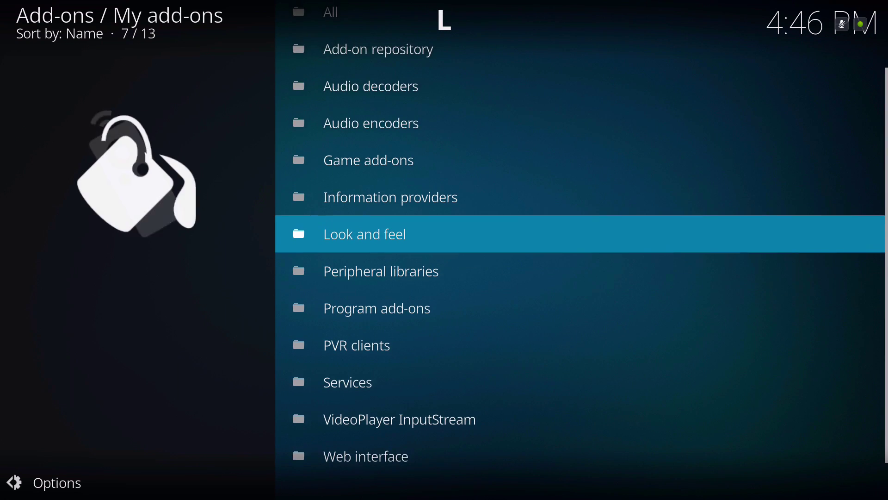
key("Return")
key("Down")
key("Down")
key("Down")
key("Down")
key("Down")
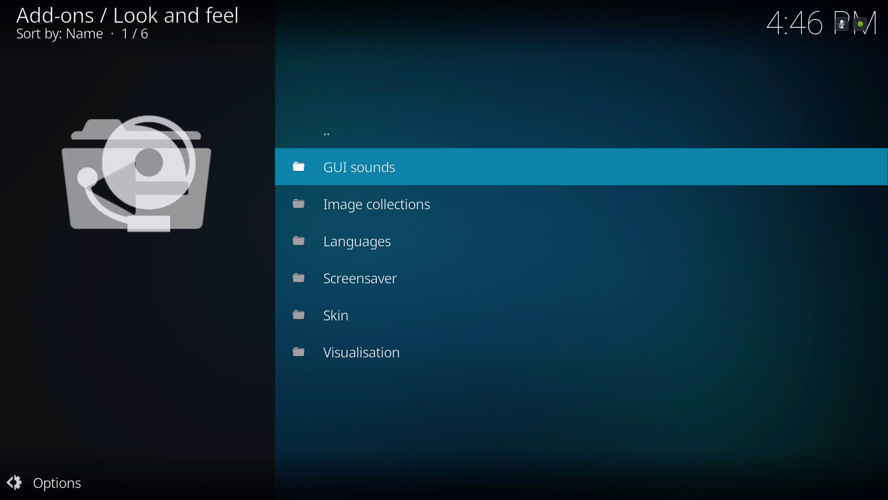
key("Return")
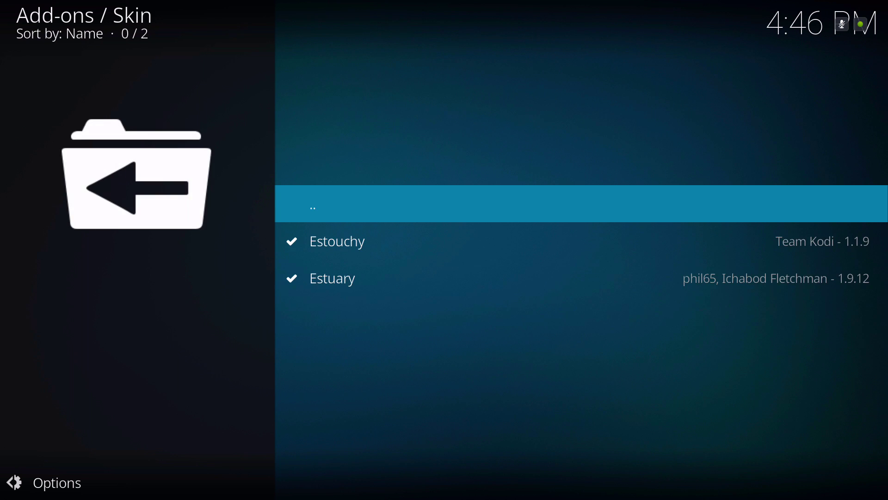
key("BackSpace")
key("Up")
key("BackSpace")
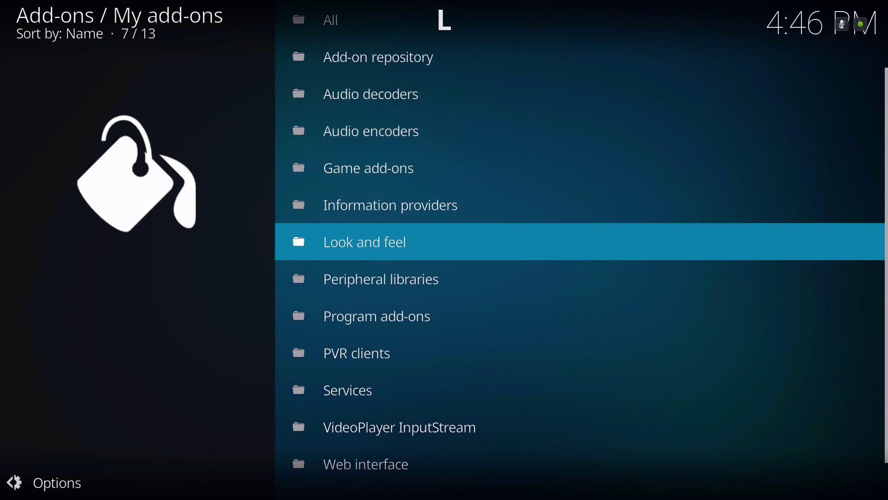
Open Program add-ons and highlight Ares Wizard 0.0.52.
key("p")
key("p")
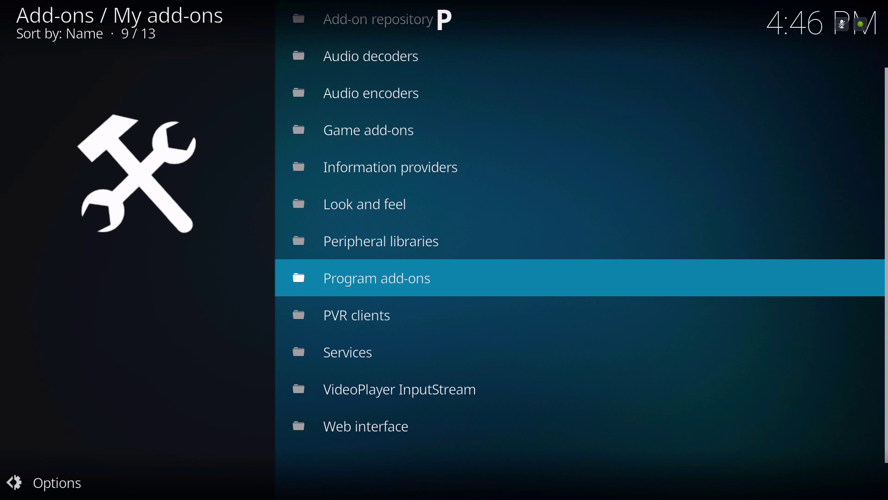
key("Return")
key("Down")
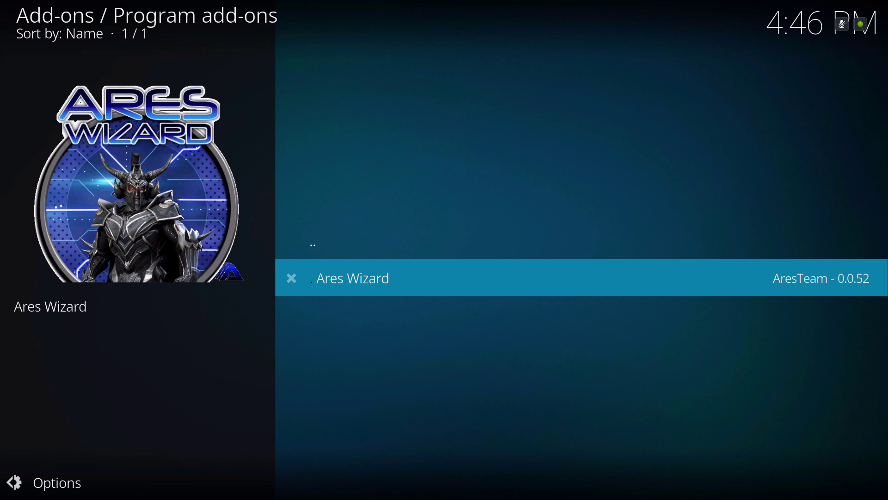
Enable the Ares Wizard add-on from its details page.
key("Return")
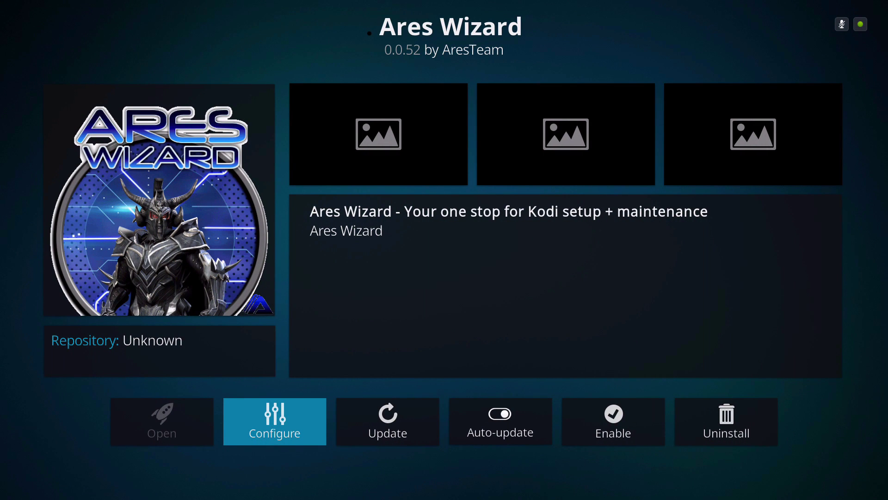
key("Right")
key("Right")
key("Right")
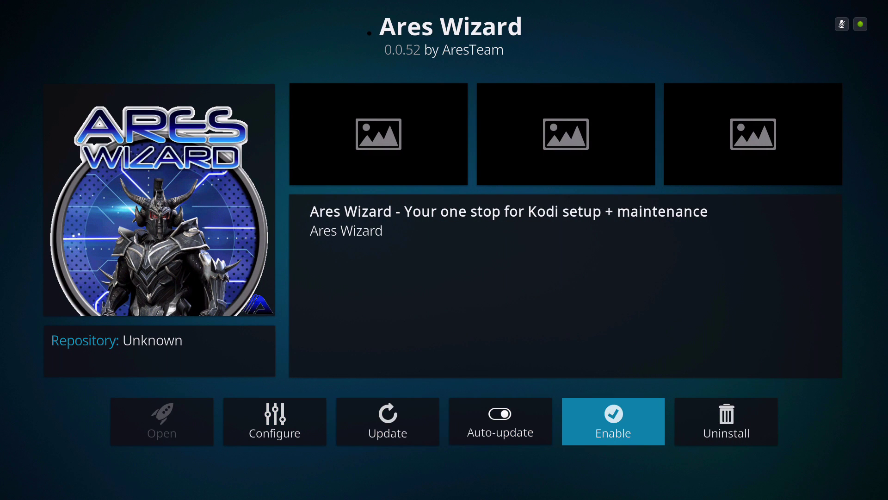
key("Return")
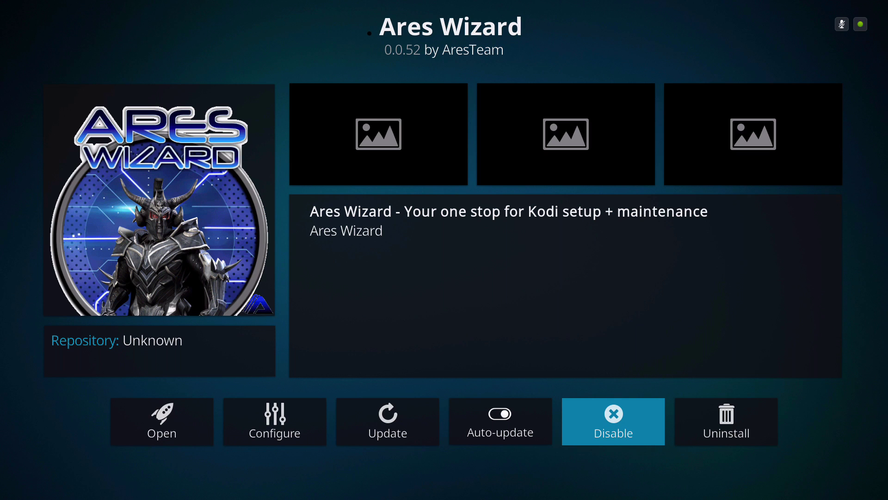
key("BackSpace")
Launch Ares Wizard from the installed Program add-ons.
key("BackSpace")
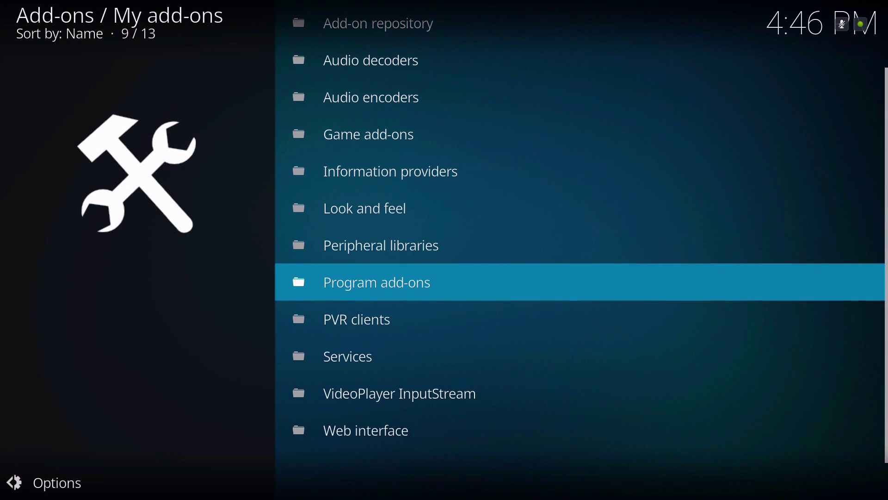
key("BackSpace")
key("BackSpace")
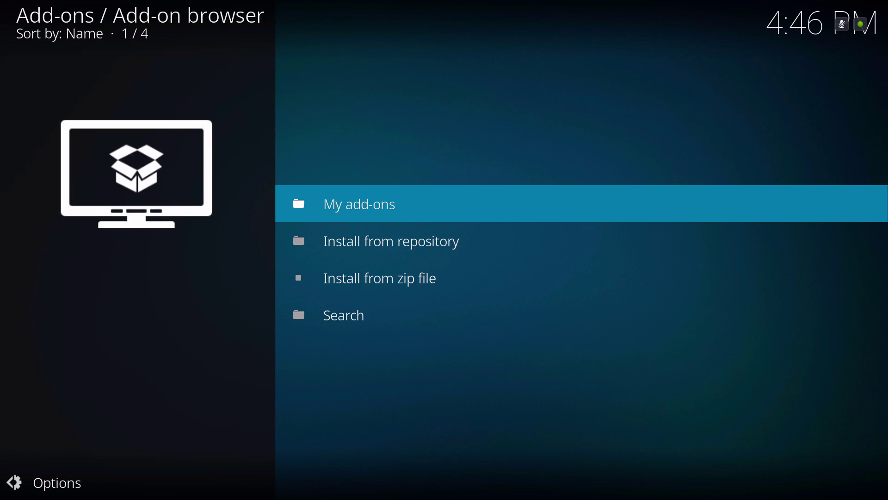
key("Down")
key("Down")
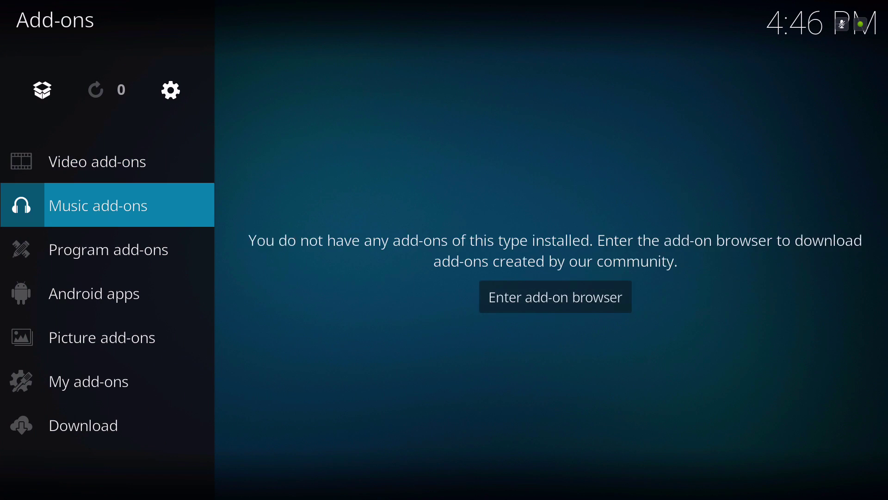
key("Right")
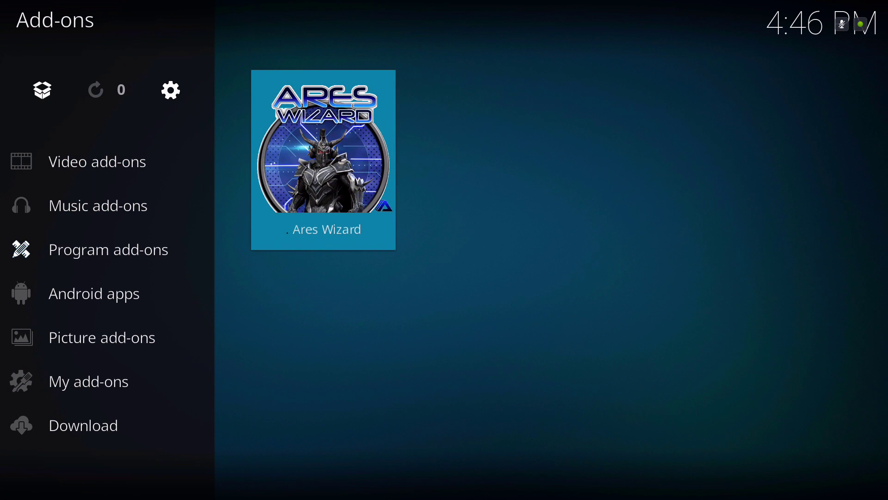
key("Return")
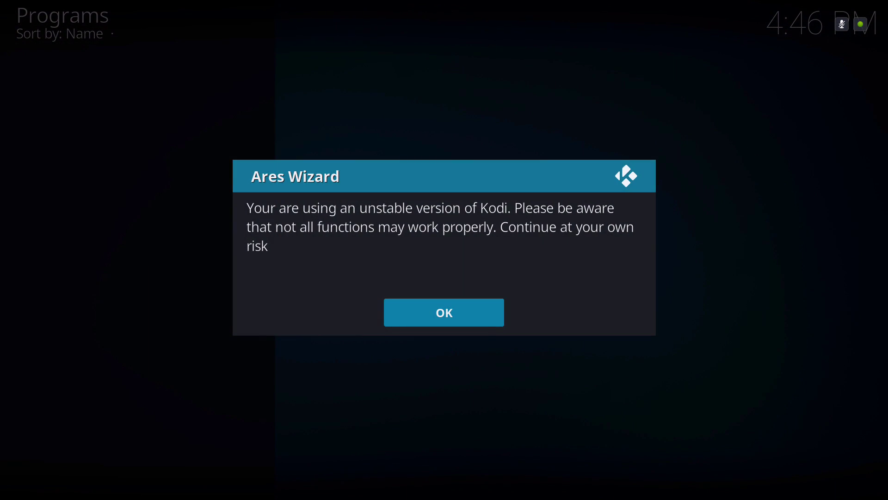
Dismiss the unstable-version warning and open Ares Wizard's More section.
key("Return")
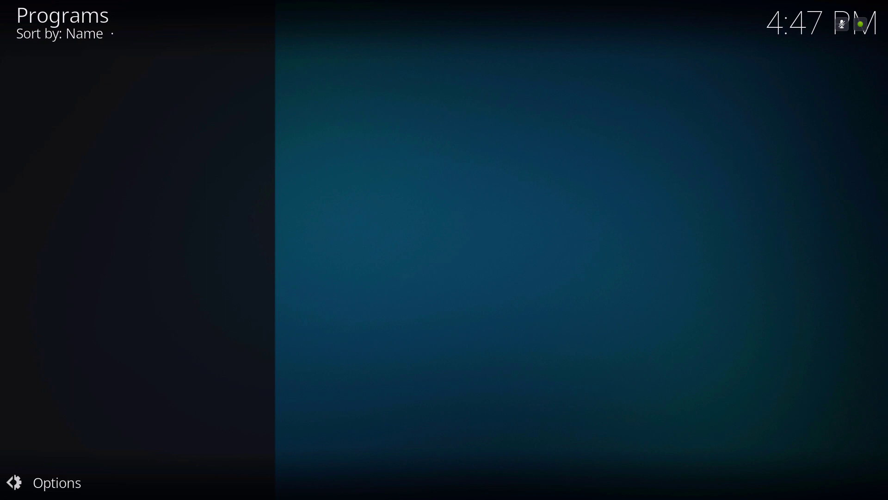
key("Right")
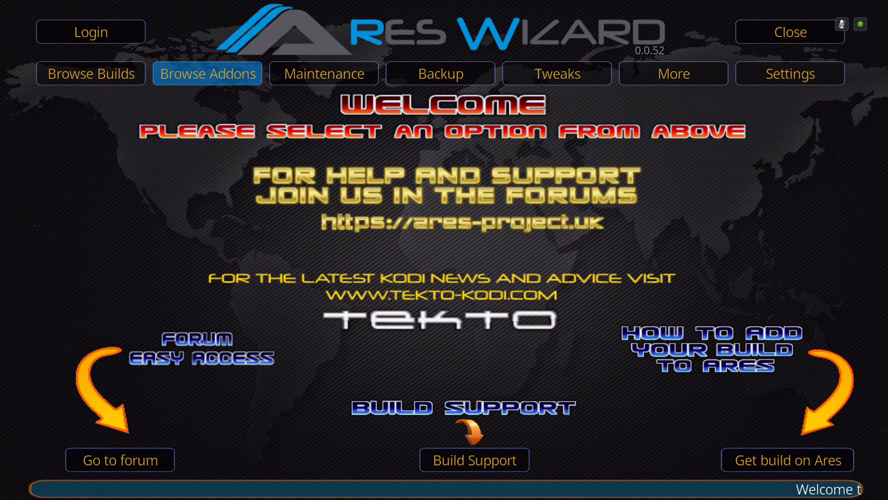
key("Right")
key("Right")
key("Left")
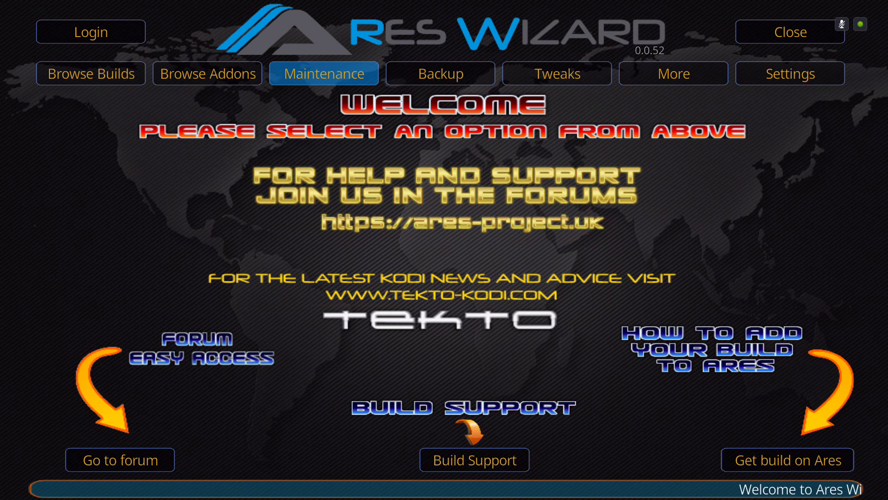
key("Right")
key("Right")
key("Right")
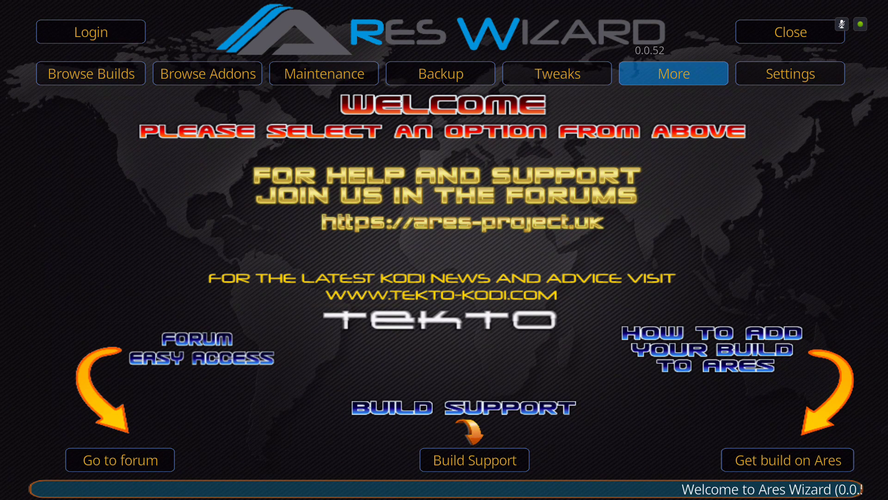
key("Return")
key("Down")
key("Down")
key("Down")
key("Down")
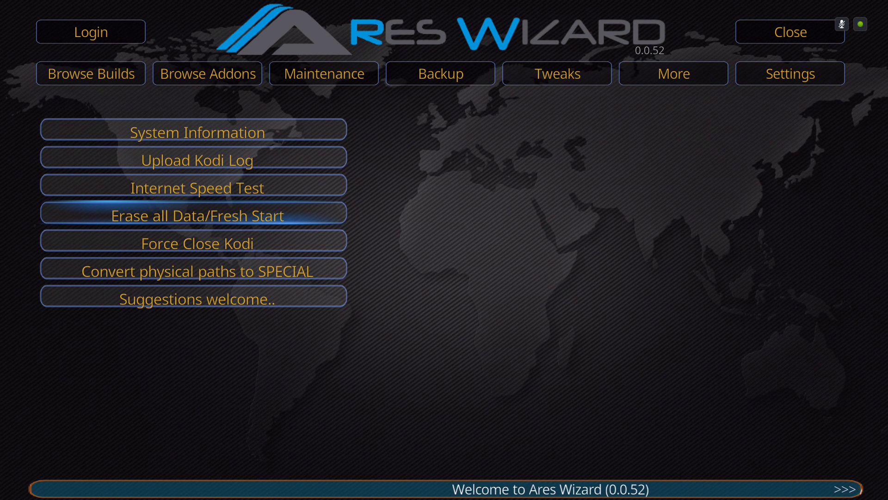
Browse the More options from Force Close Kodi up to System Information.
left_click(194, 241)
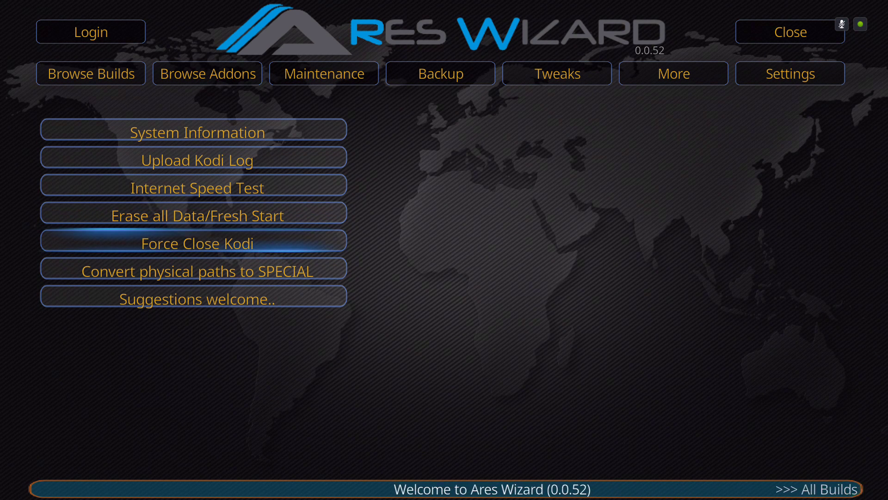
key("Up")
key("Up")
key("Up")
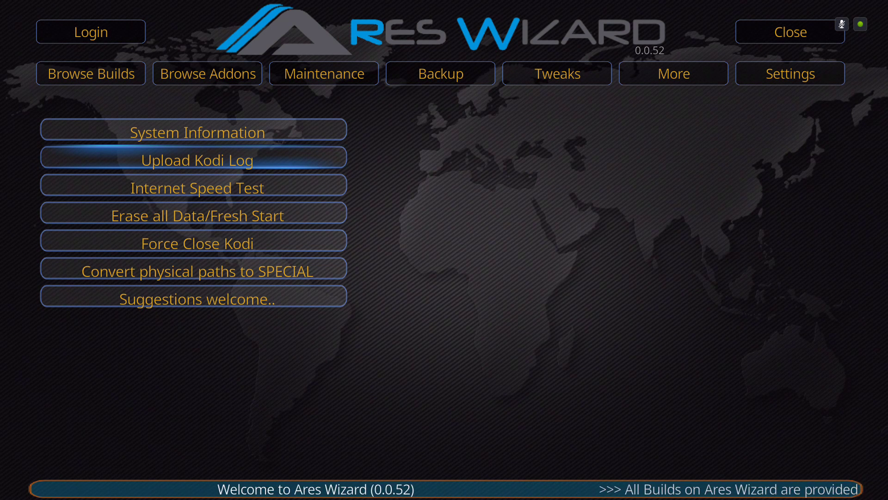
key("Up")
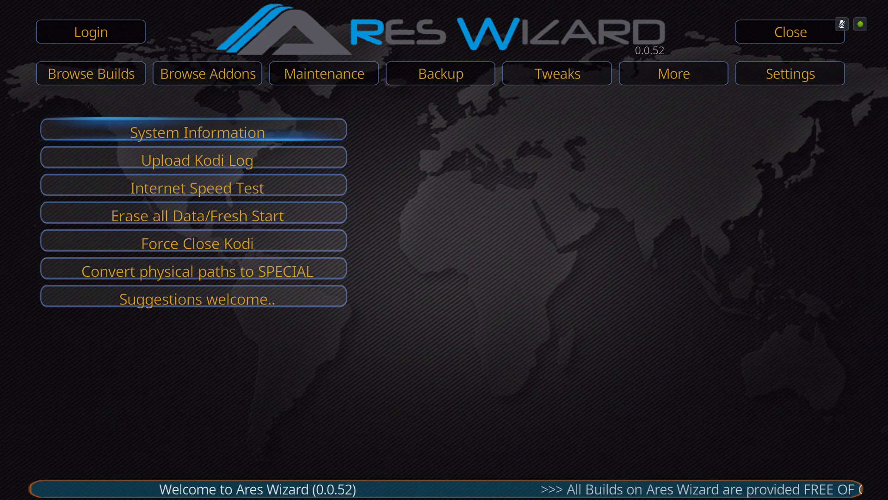
key("Up")
Move across the wizard's top sections and open Backup.
key("Left")
key("Left")
key("Left")
key("Left")
key("Right")
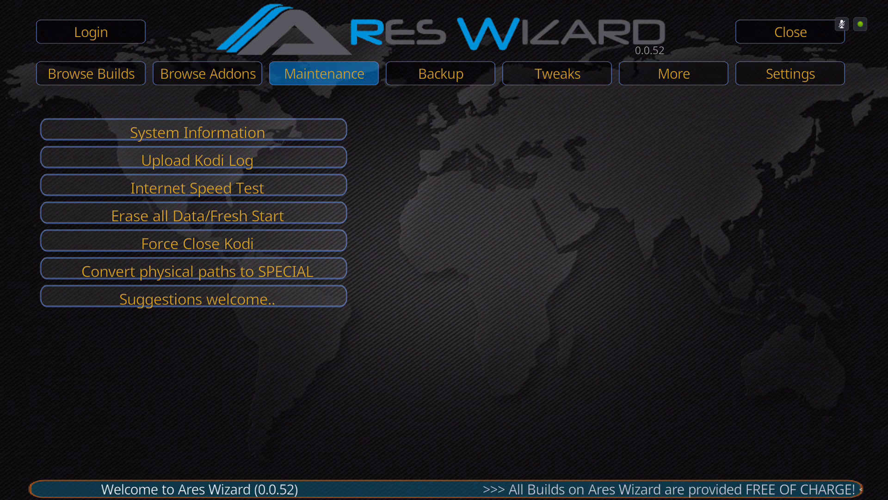
key("Right")
key("Left")
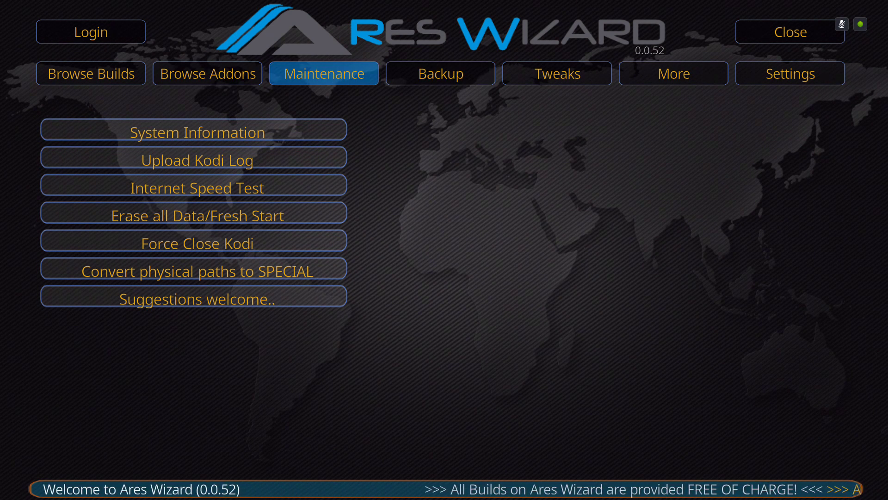
key("Left")
key("Left")
key("Right")
key("Right")
key("Right")
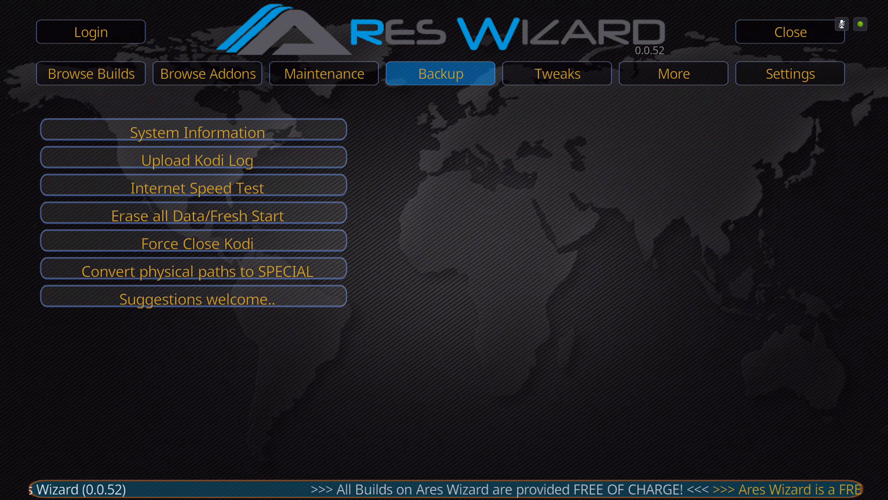
key("Right")
key("Left")
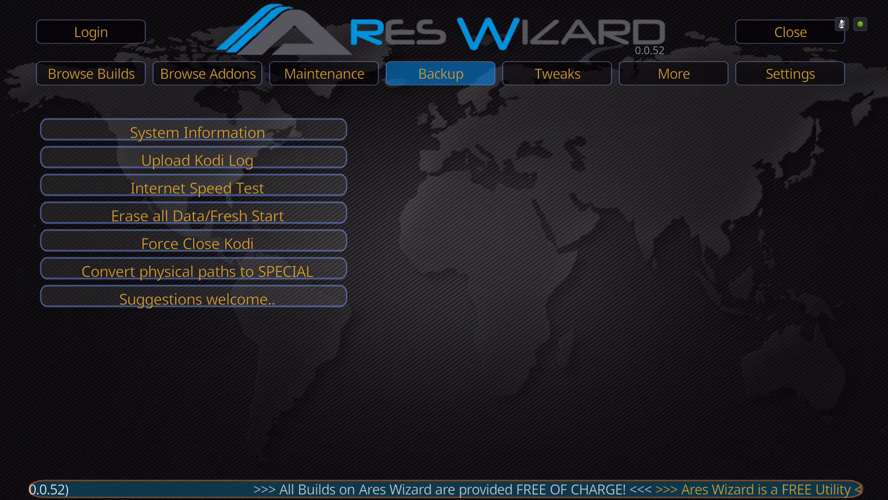
key("Return")
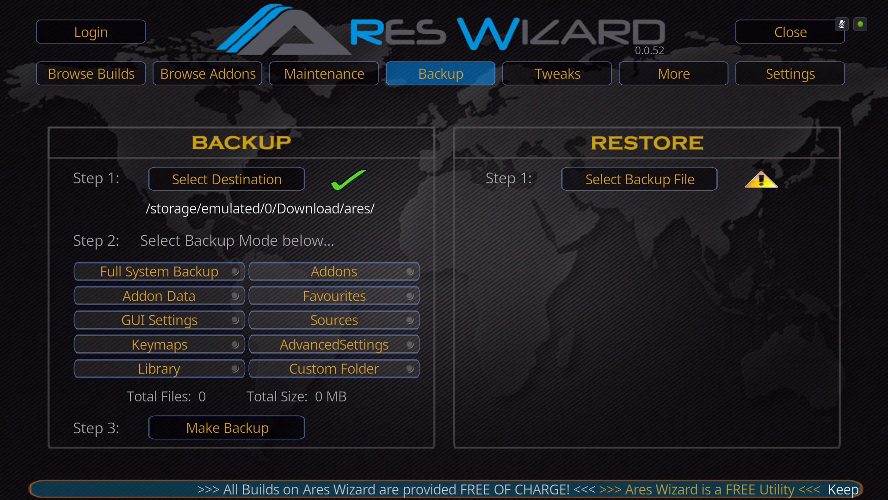
Open the Backup file setting for choosing a restore file.
key("Down")
key("Right")
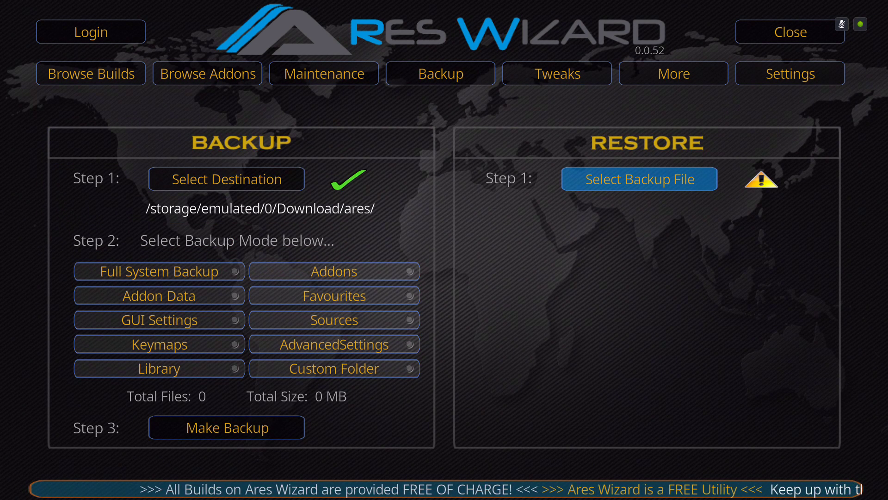
key("Return")
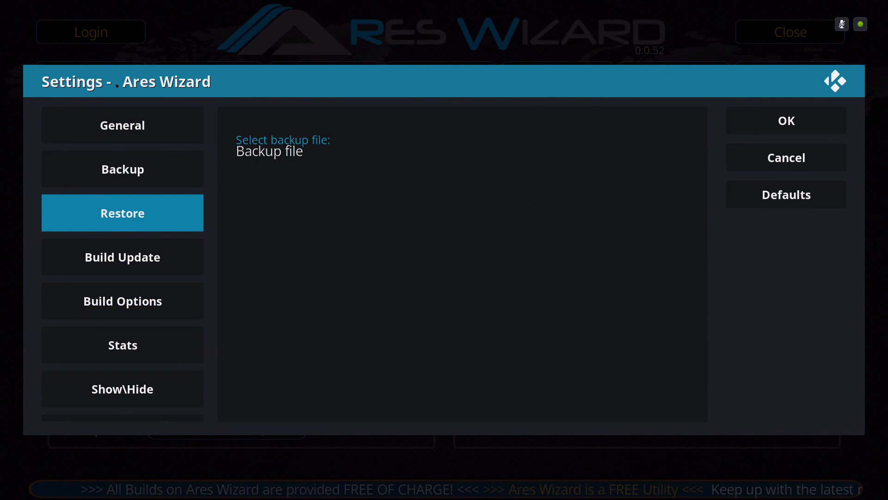
key("Right")
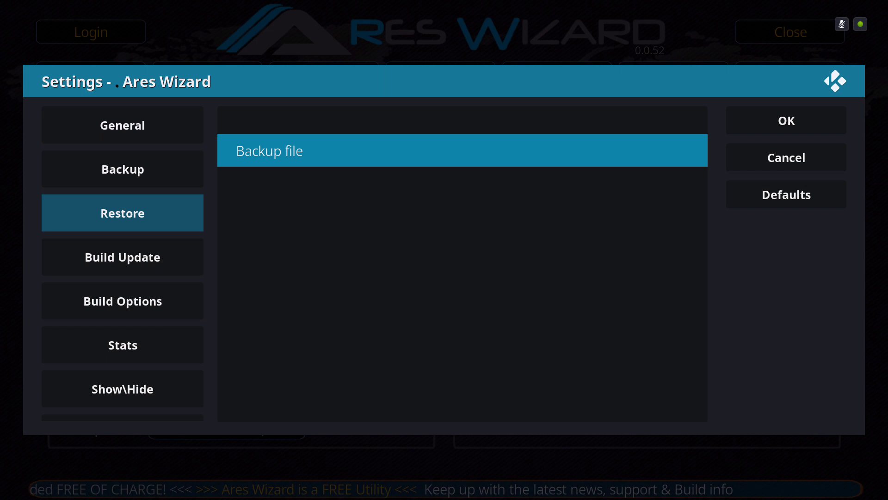
key("Return")
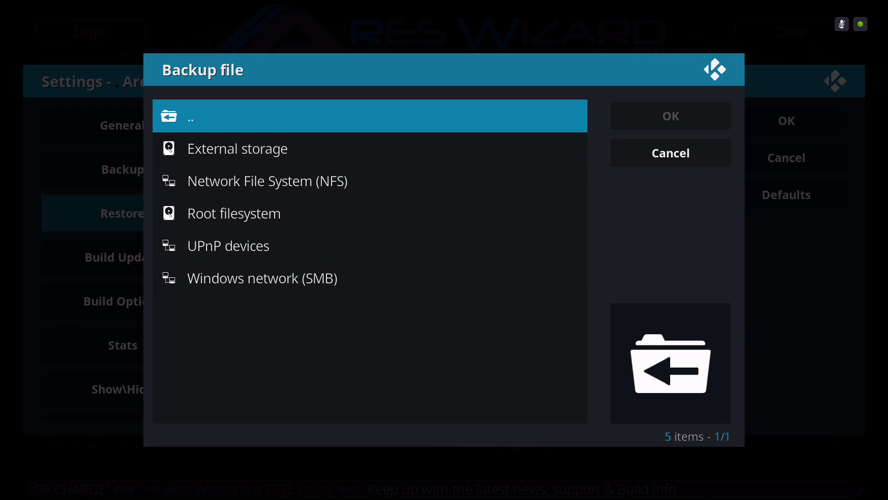
Pick ares_backup_2017-03-29_1622.zip from External storage > Download > ares and save the settings.
key("Down")
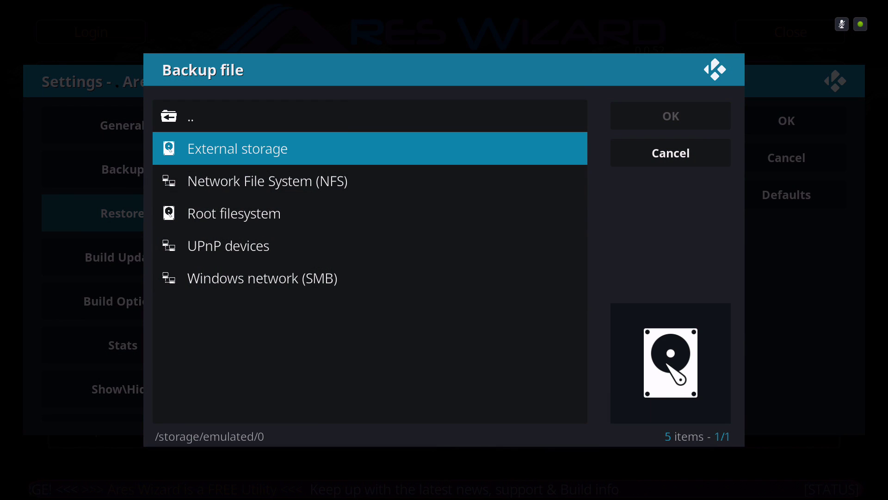
key("Return")
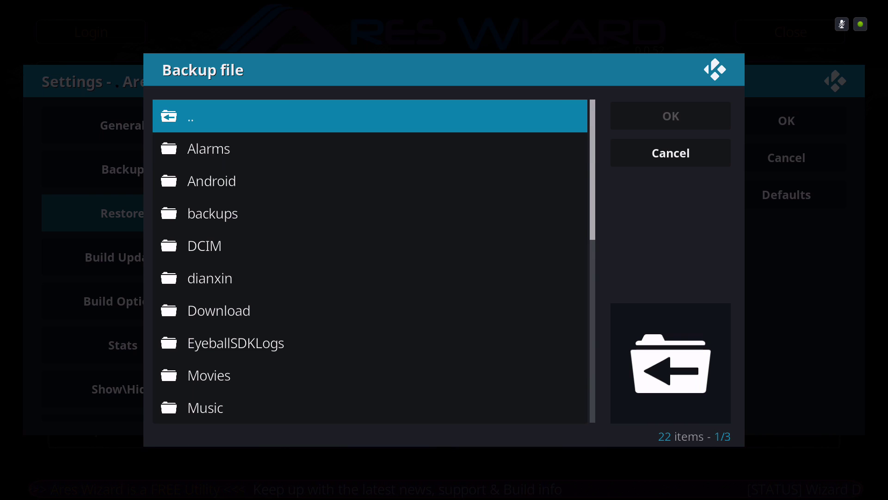
key("Down")
key("Down")
key("Down")
key("Down")
key("Down")
key("Down")
key("Return")
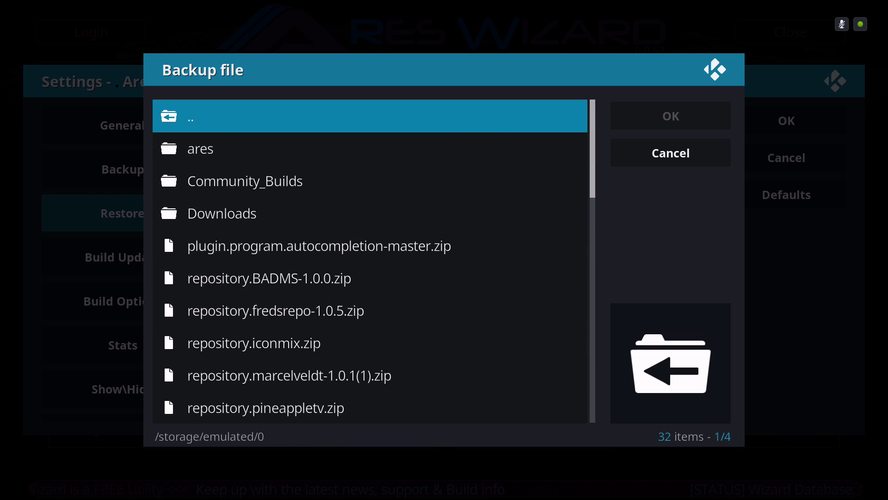
key("Down")
key("Return")
key("Down")
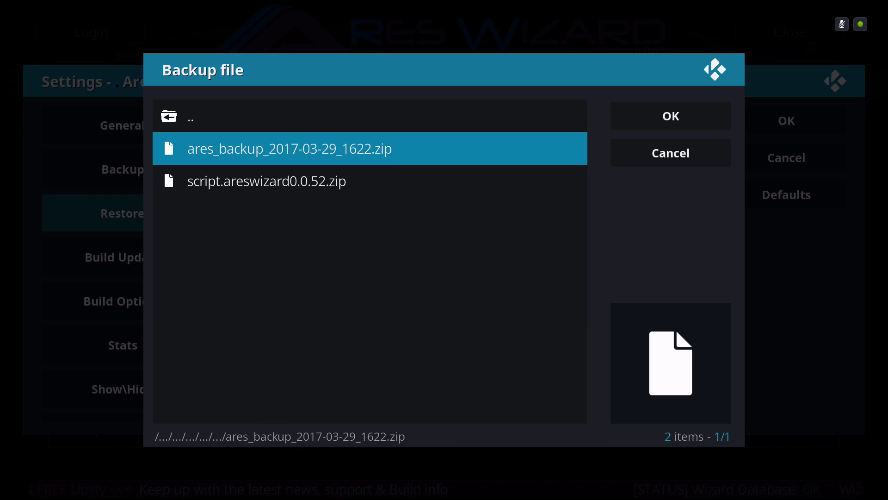
key("Return")
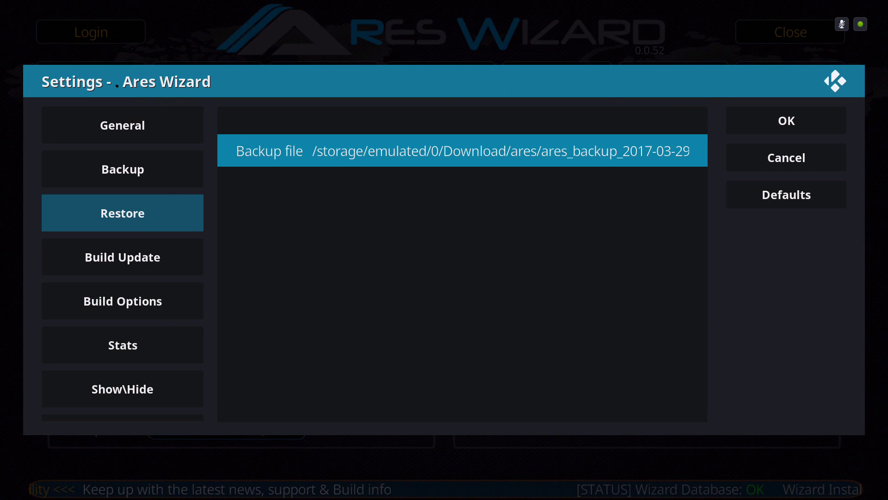
key("Right")
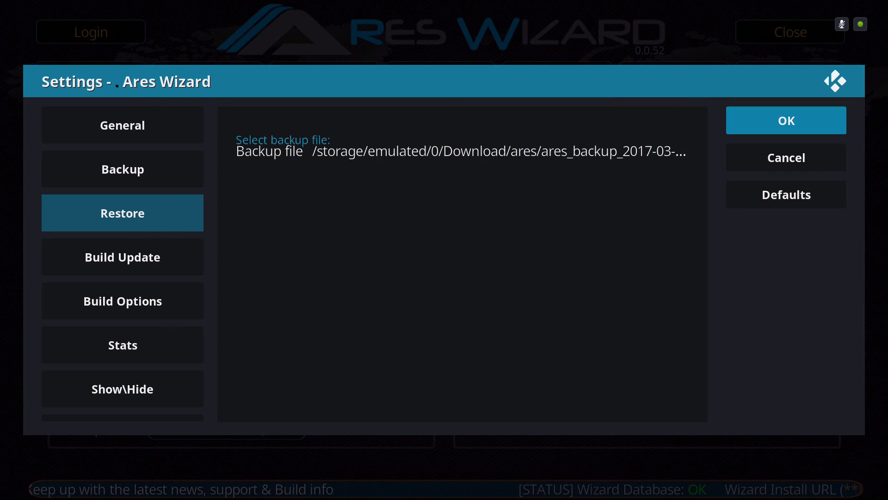
key("Return")
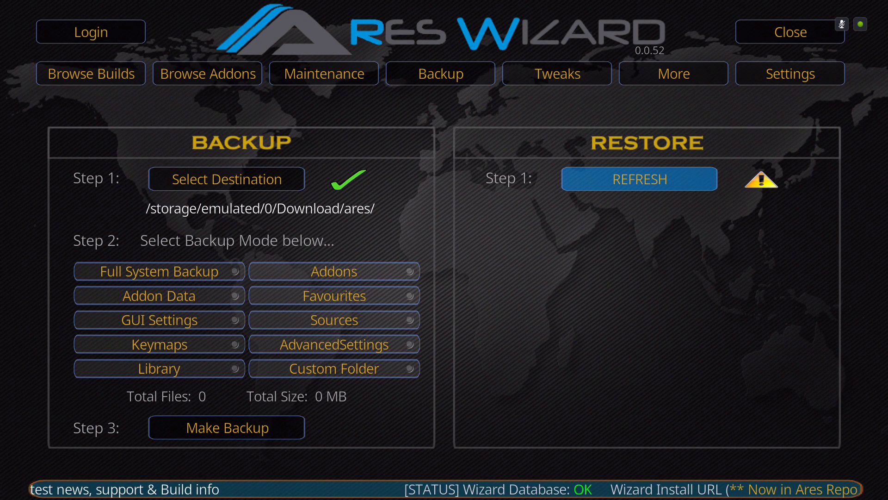
Refresh the Restore panel to check the chosen backup zip.
key("Return")
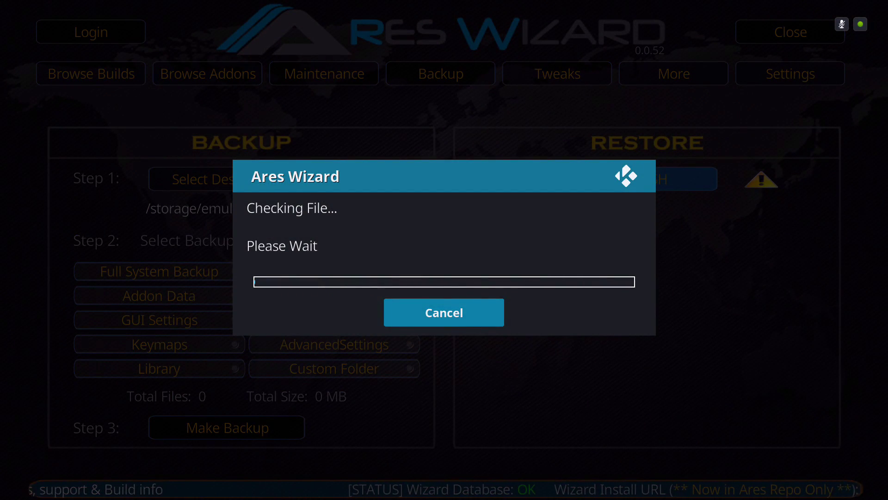